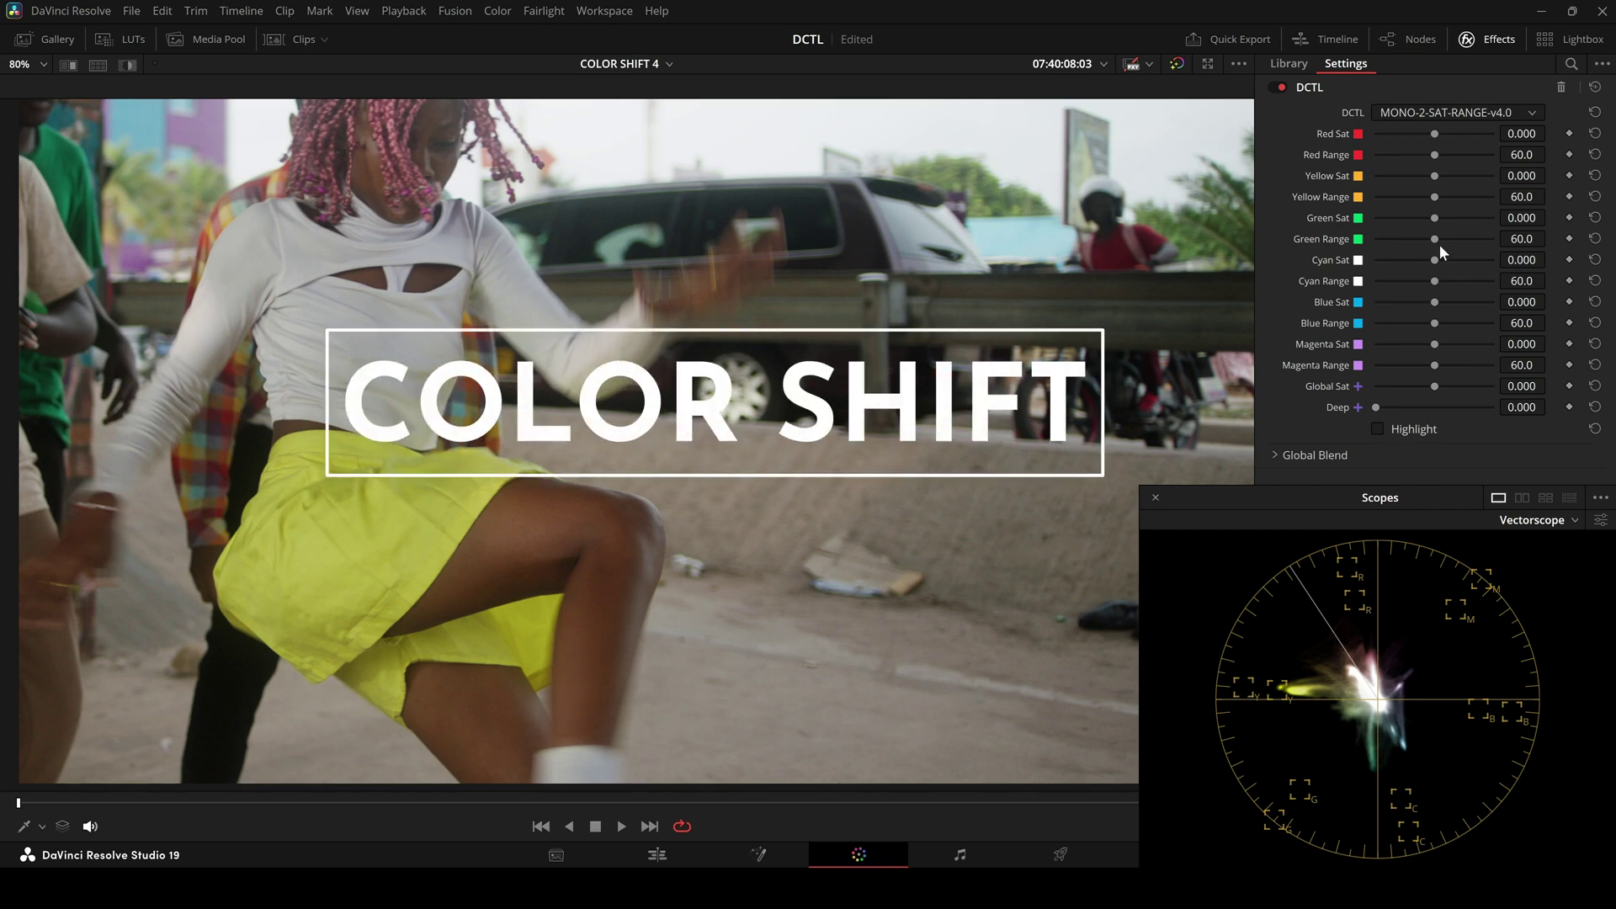
Set Yellow Sat to 1.000 and turn on Highlight to isolate the yellows
left_click_drag(1434, 176, 1494, 179)
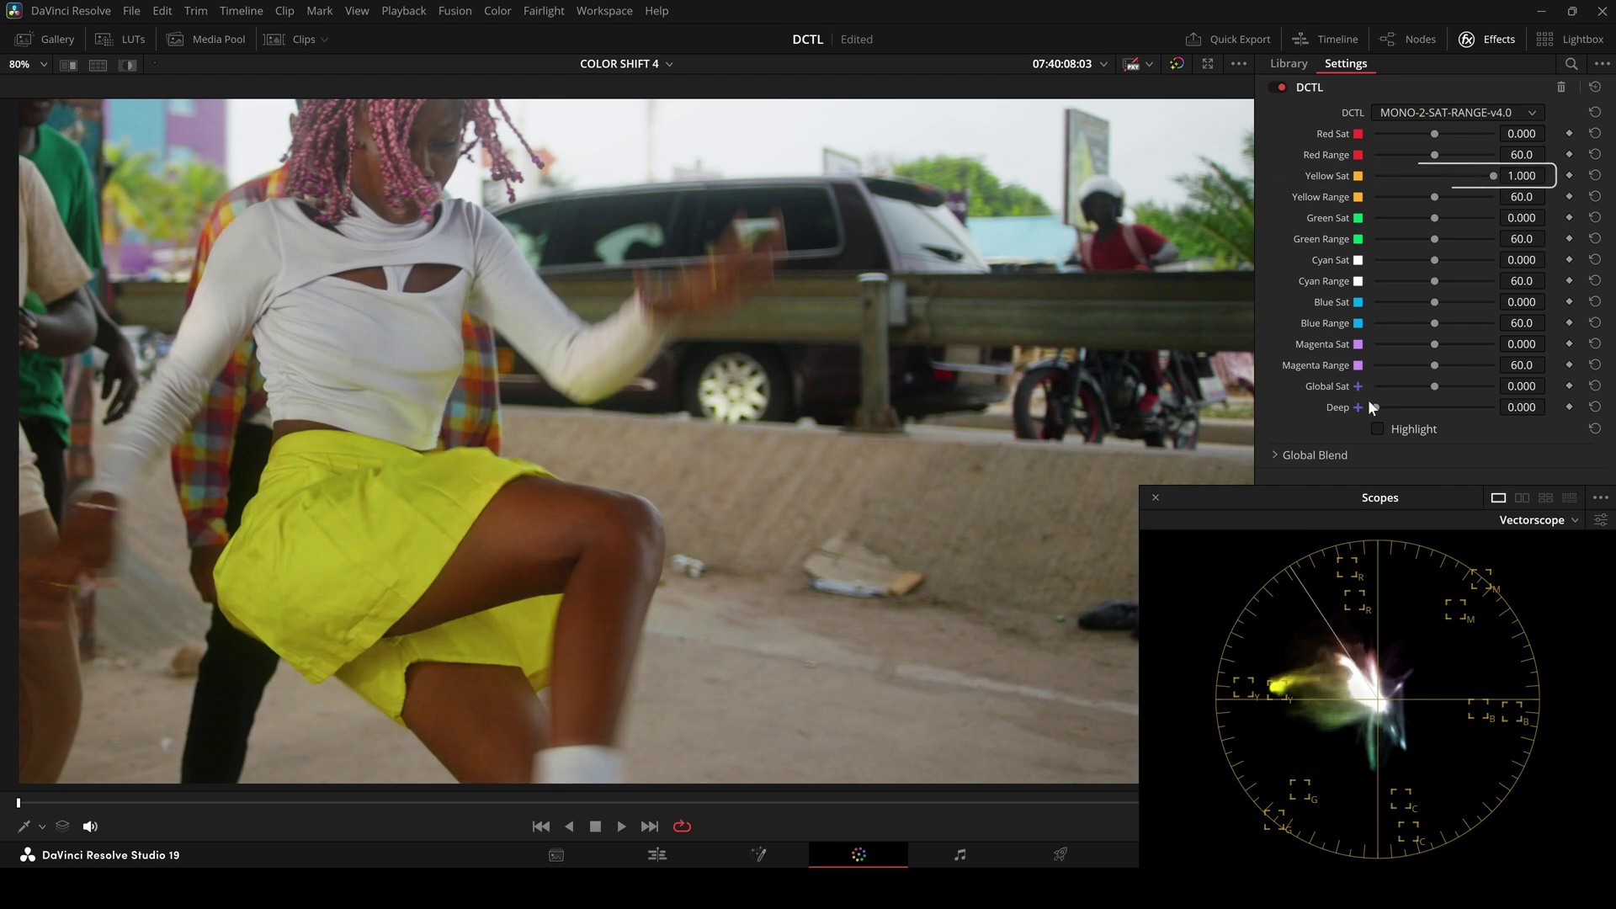
left_click(1378, 430)
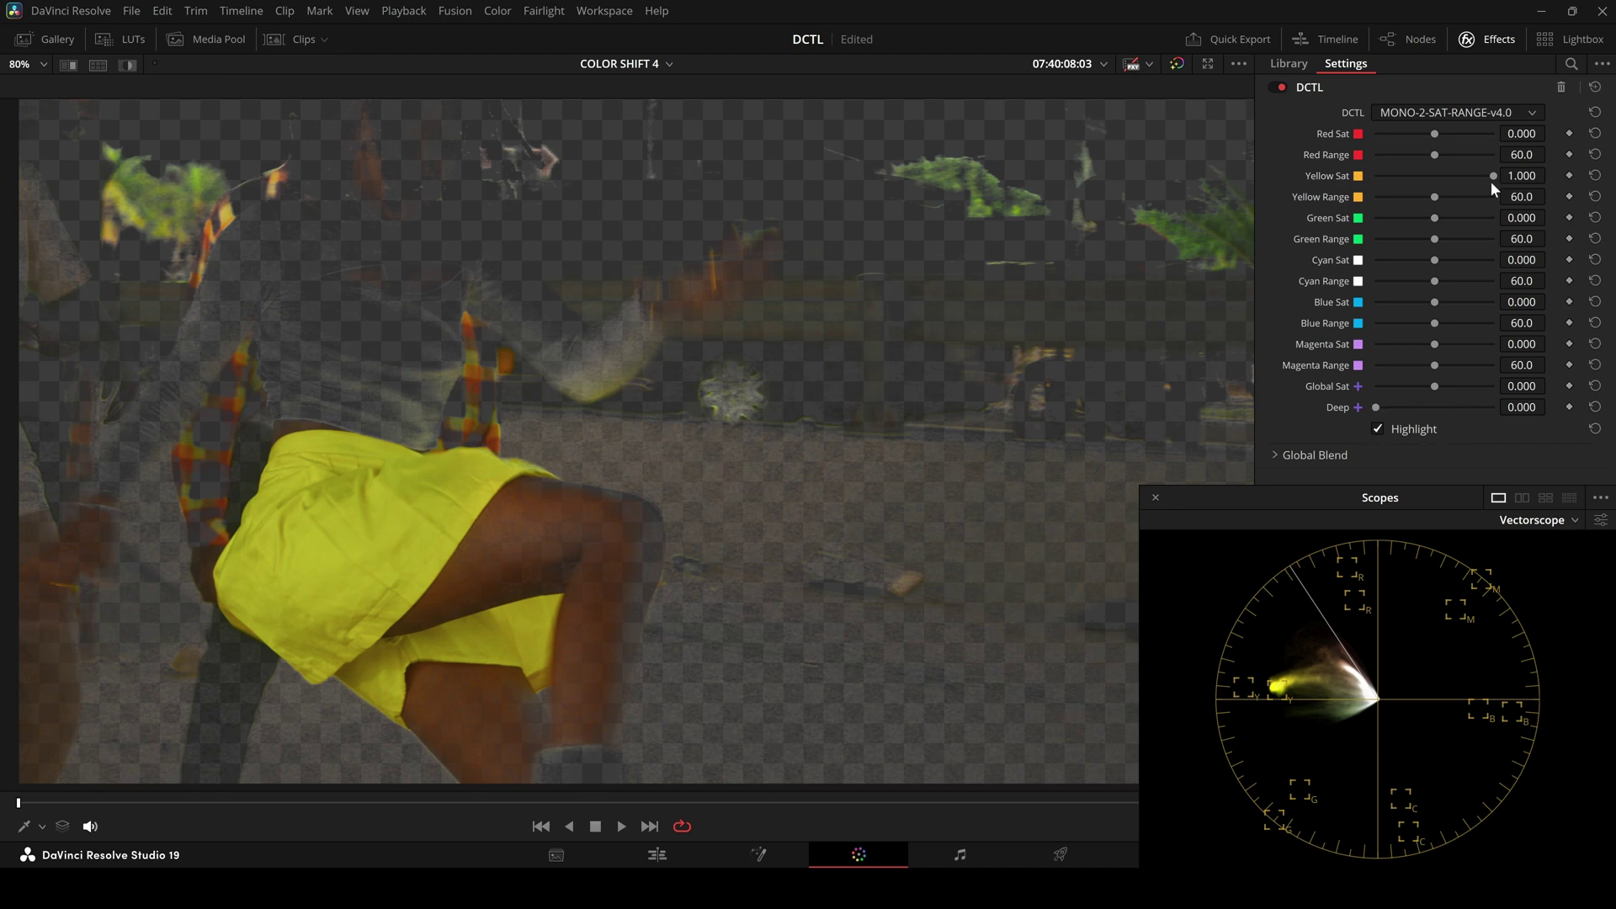
mouse_move(1490, 175)
left_mouse_down()
mouse_move(1456, 177)
mouse_move(1503, 182)
mouse_move(1453, 184)
mouse_move(1517, 184)
left_mouse_up()
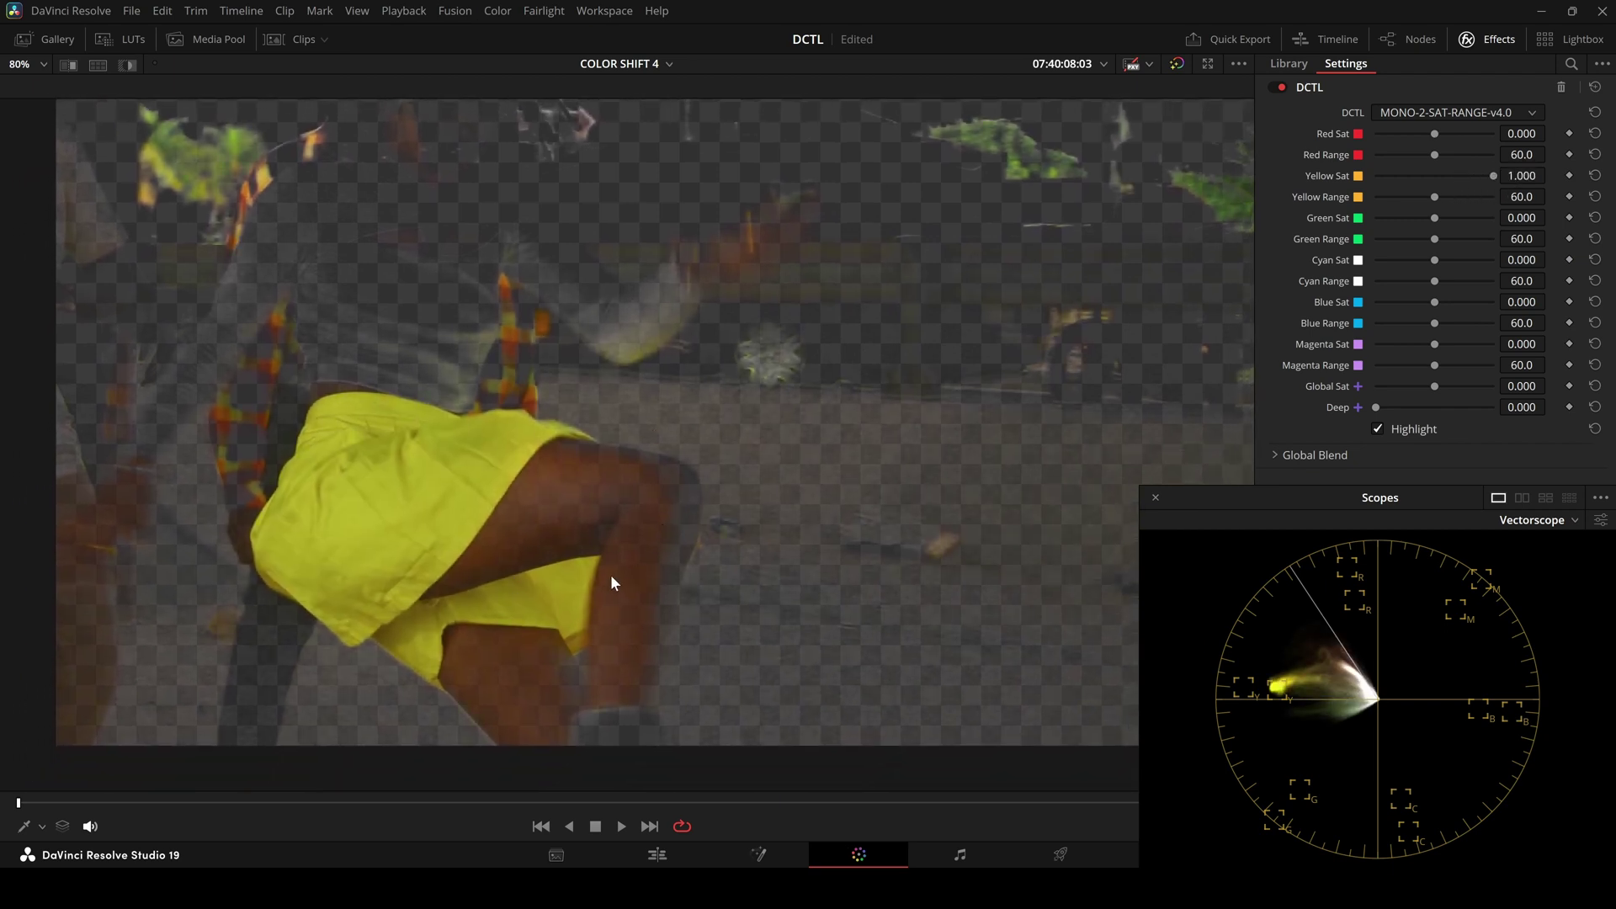
Narrow Yellow Range to 32.0 so only the yellow shorts stay in colour
scroll(609, 574, "up", 2)
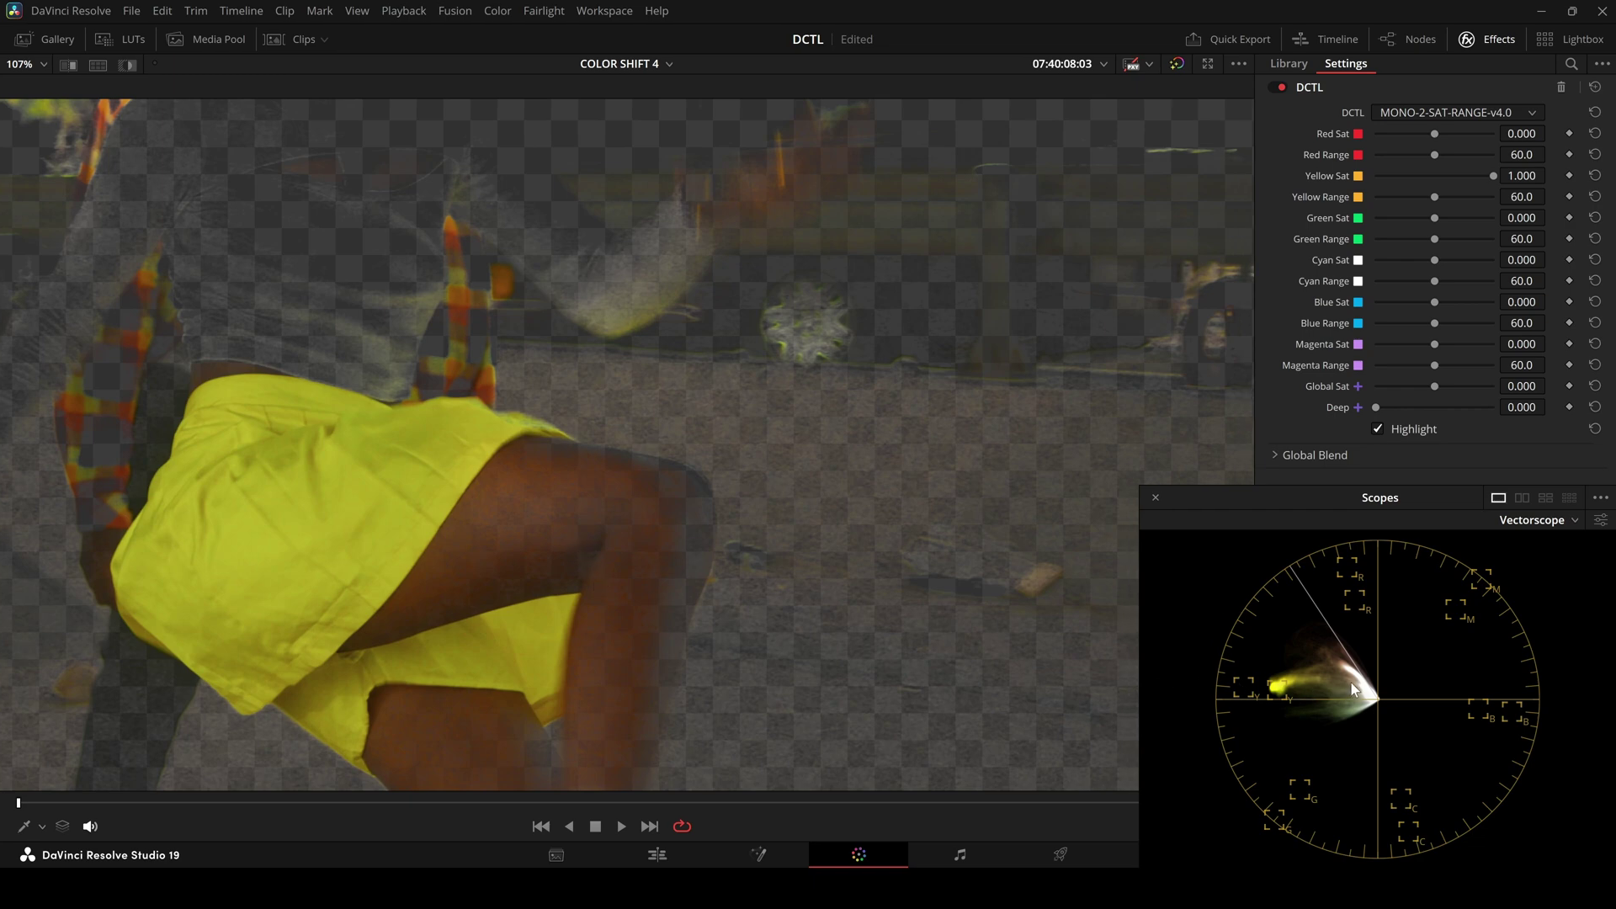
left_click_drag(1437, 195, 1401, 202)
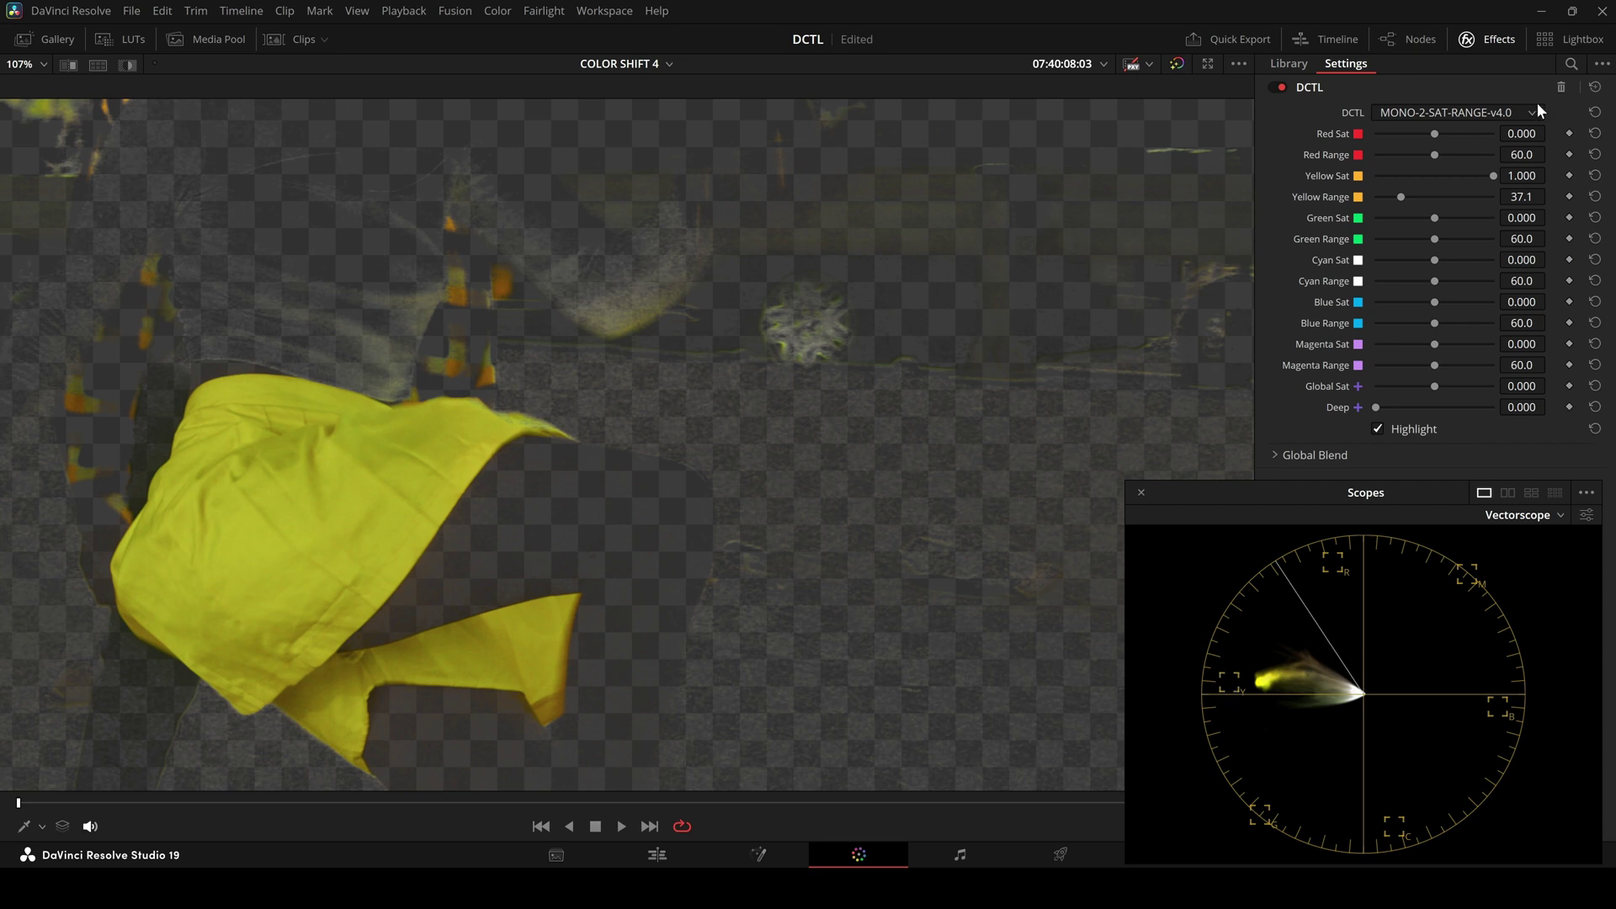
left_click_drag(1402, 194, 1491, 202)
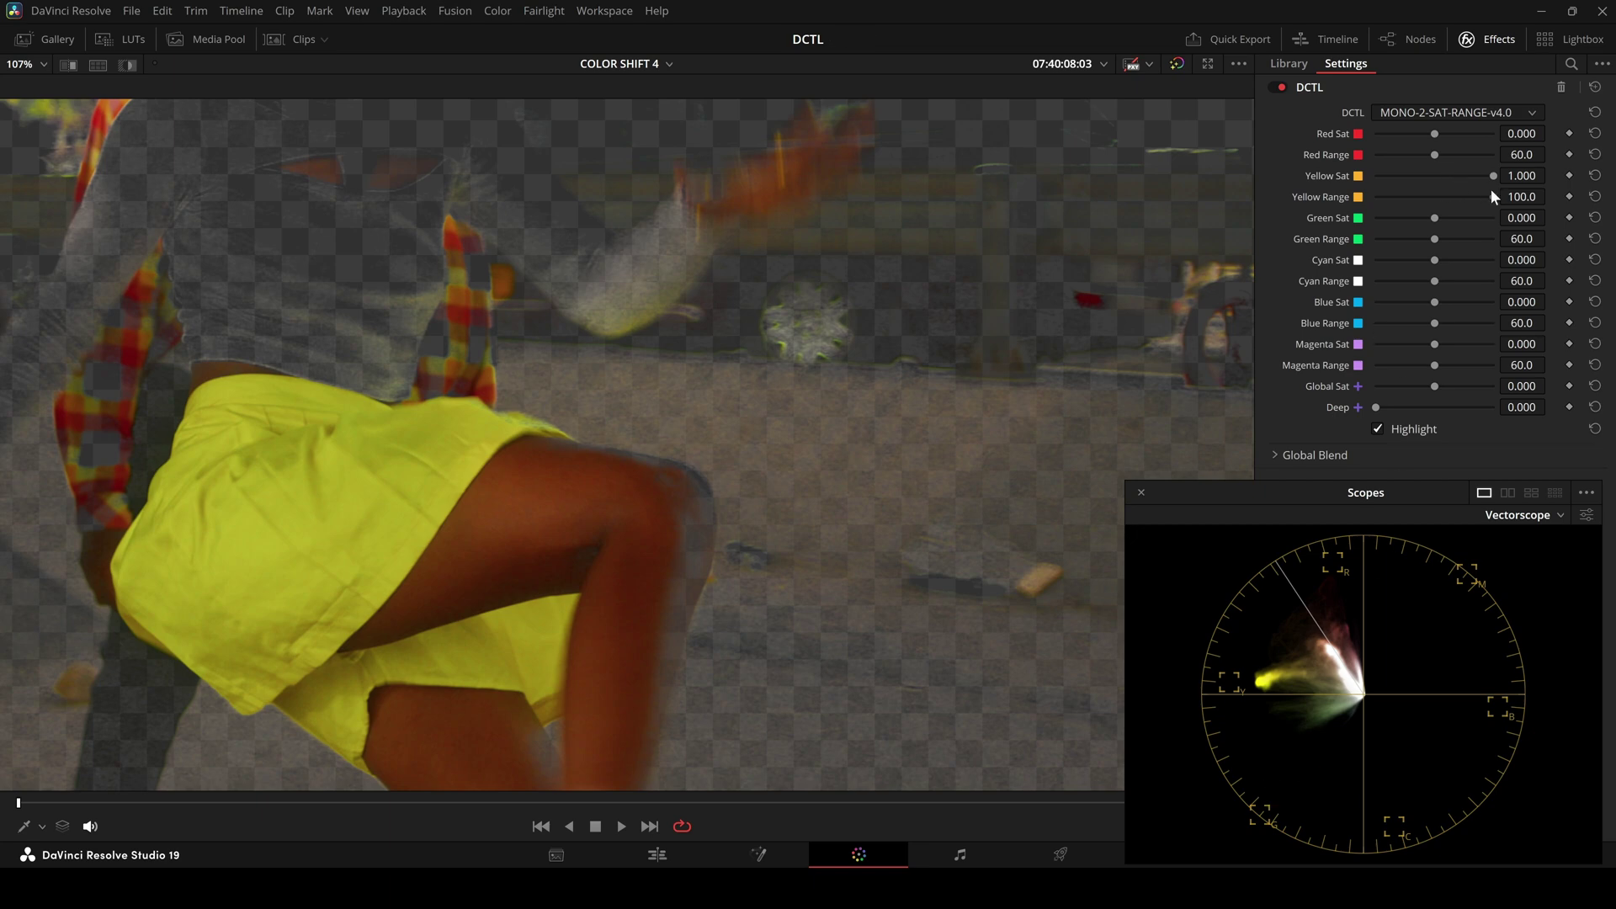
left_click_drag(1491, 199, 1394, 196)
scroll(872, 437, "down", 1)
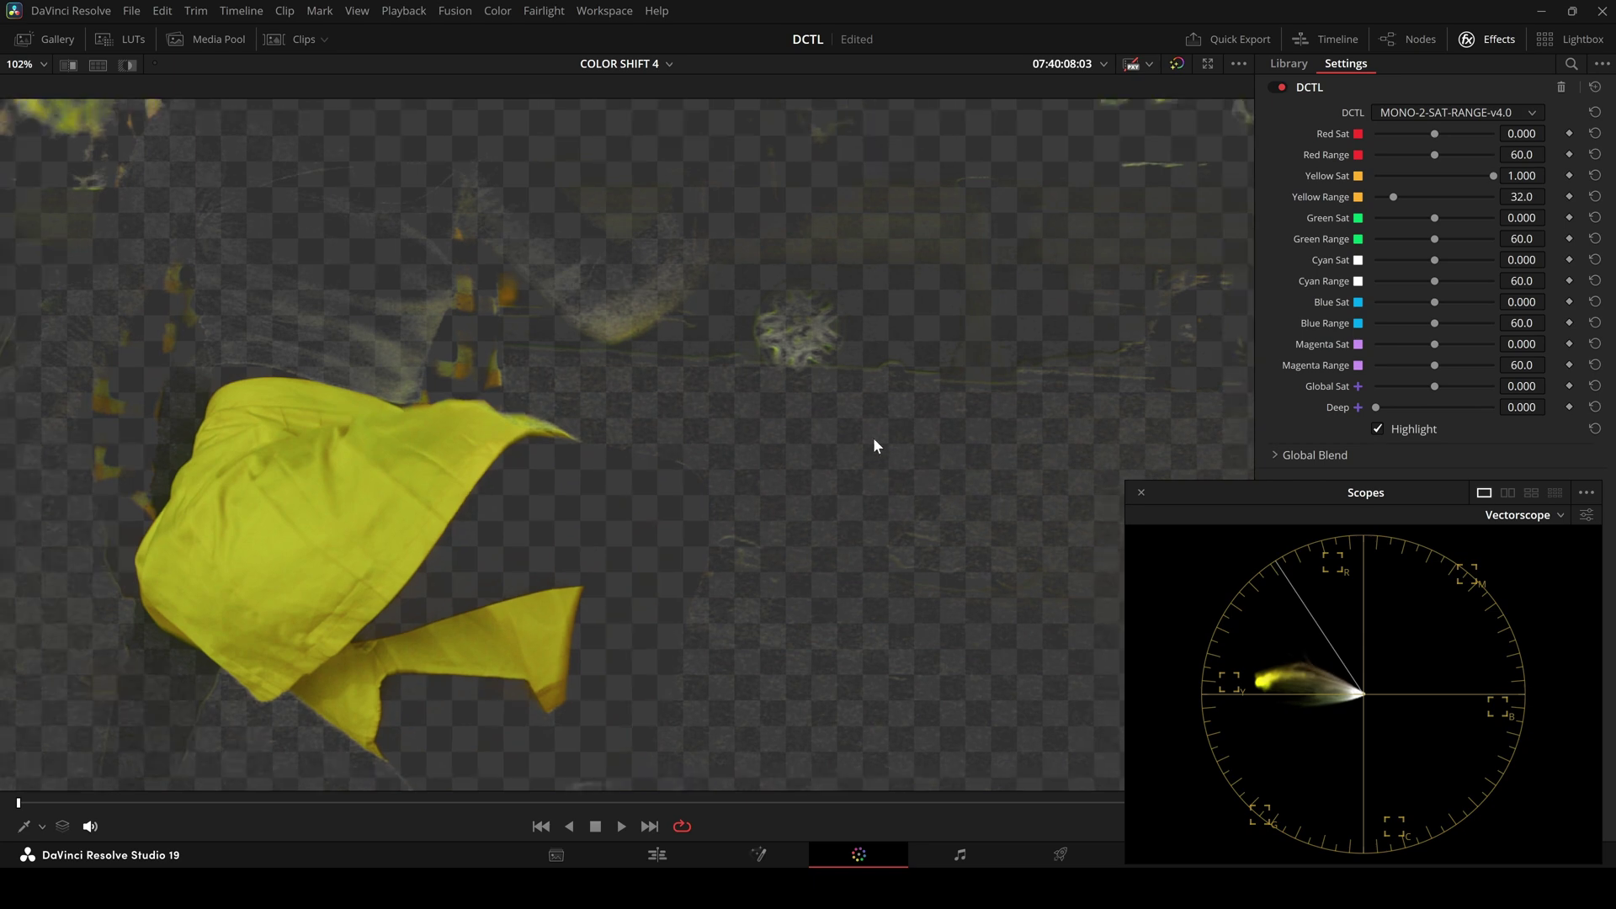
Set Deep to 0.243 with Highlight on, then fit and play the clip
left_click(1394, 430)
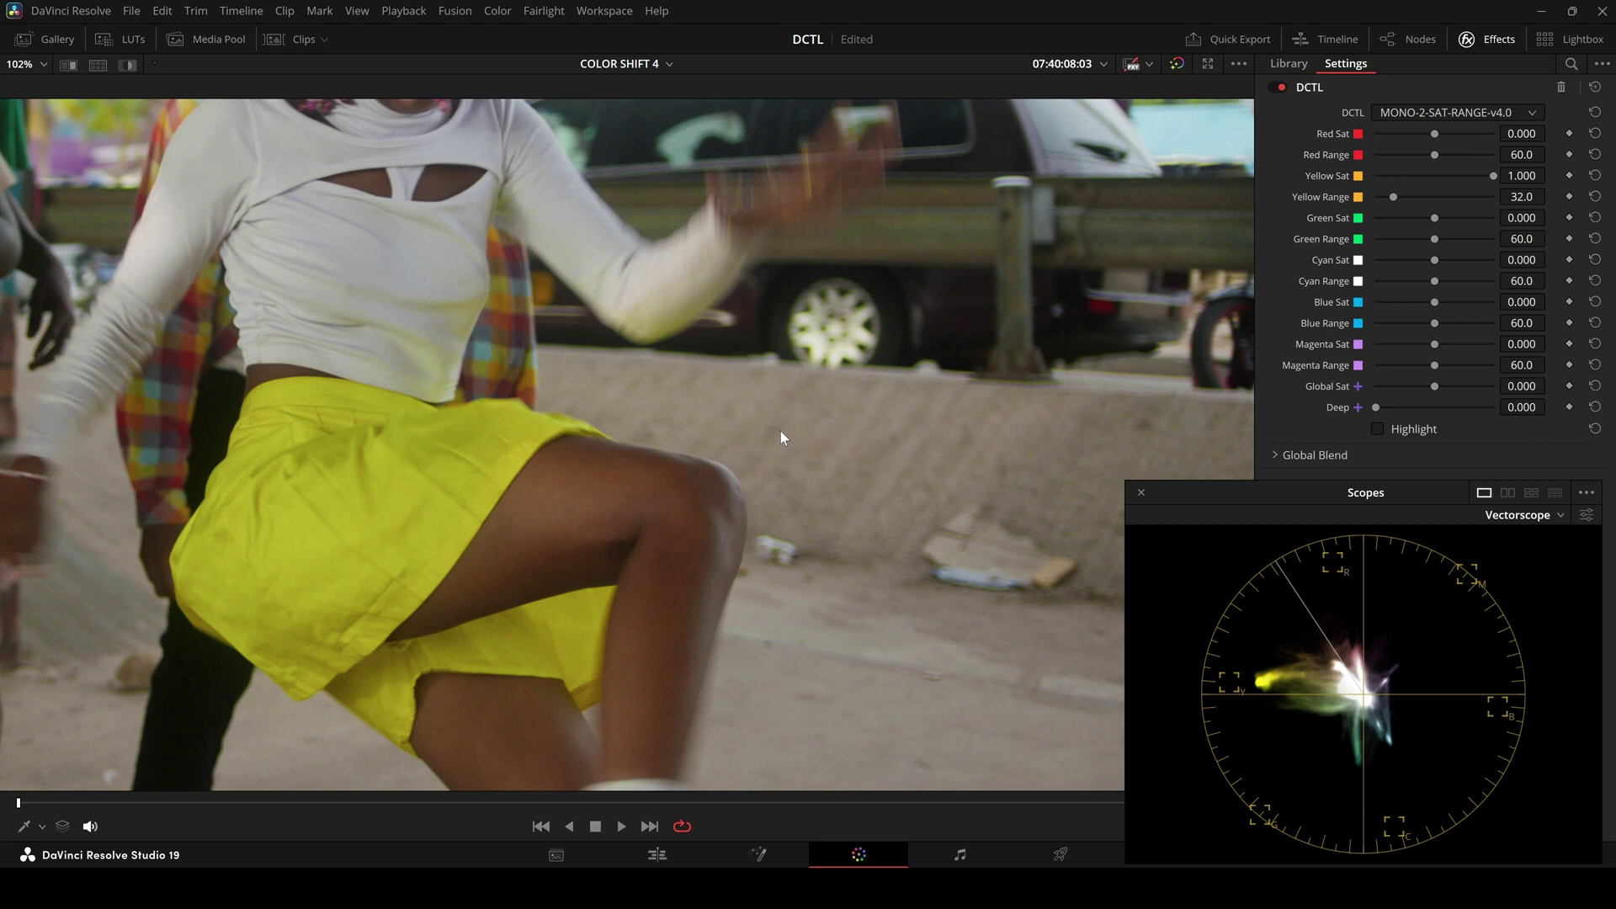
scroll(780, 433, "up", 5)
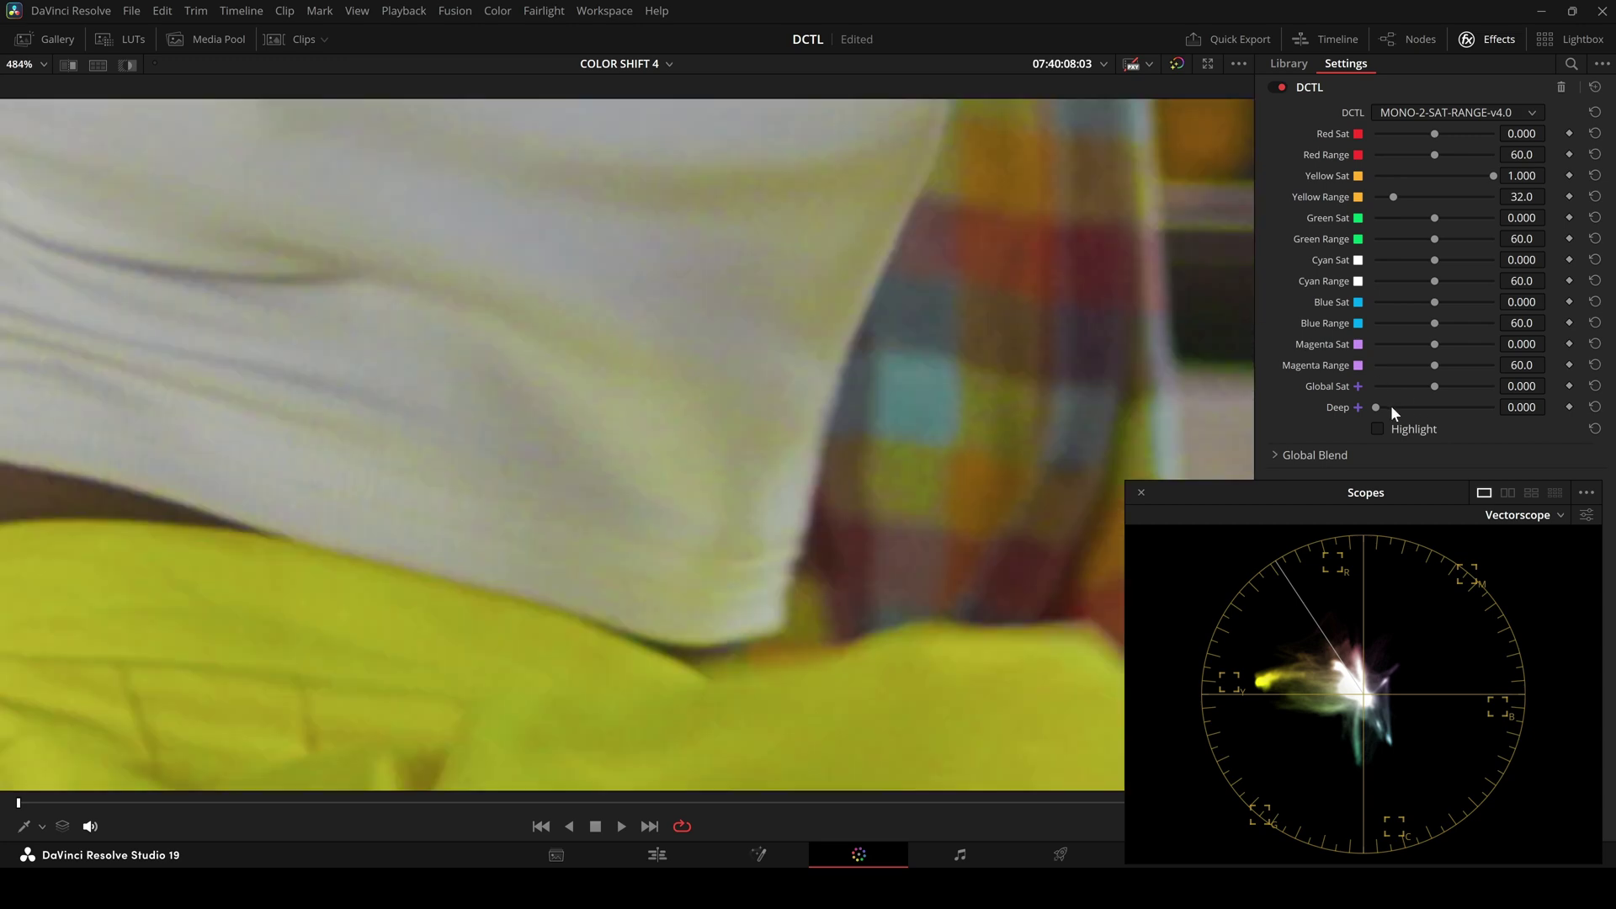
mouse_move(1378, 406)
left_mouse_down()
mouse_move(1419, 409)
mouse_move(1365, 408)
left_mouse_up()
left_click(1396, 428)
mouse_move(1372, 406)
left_mouse_down()
mouse_move(1411, 407)
mouse_move(1351, 409)
mouse_move(1403, 412)
left_mouse_up()
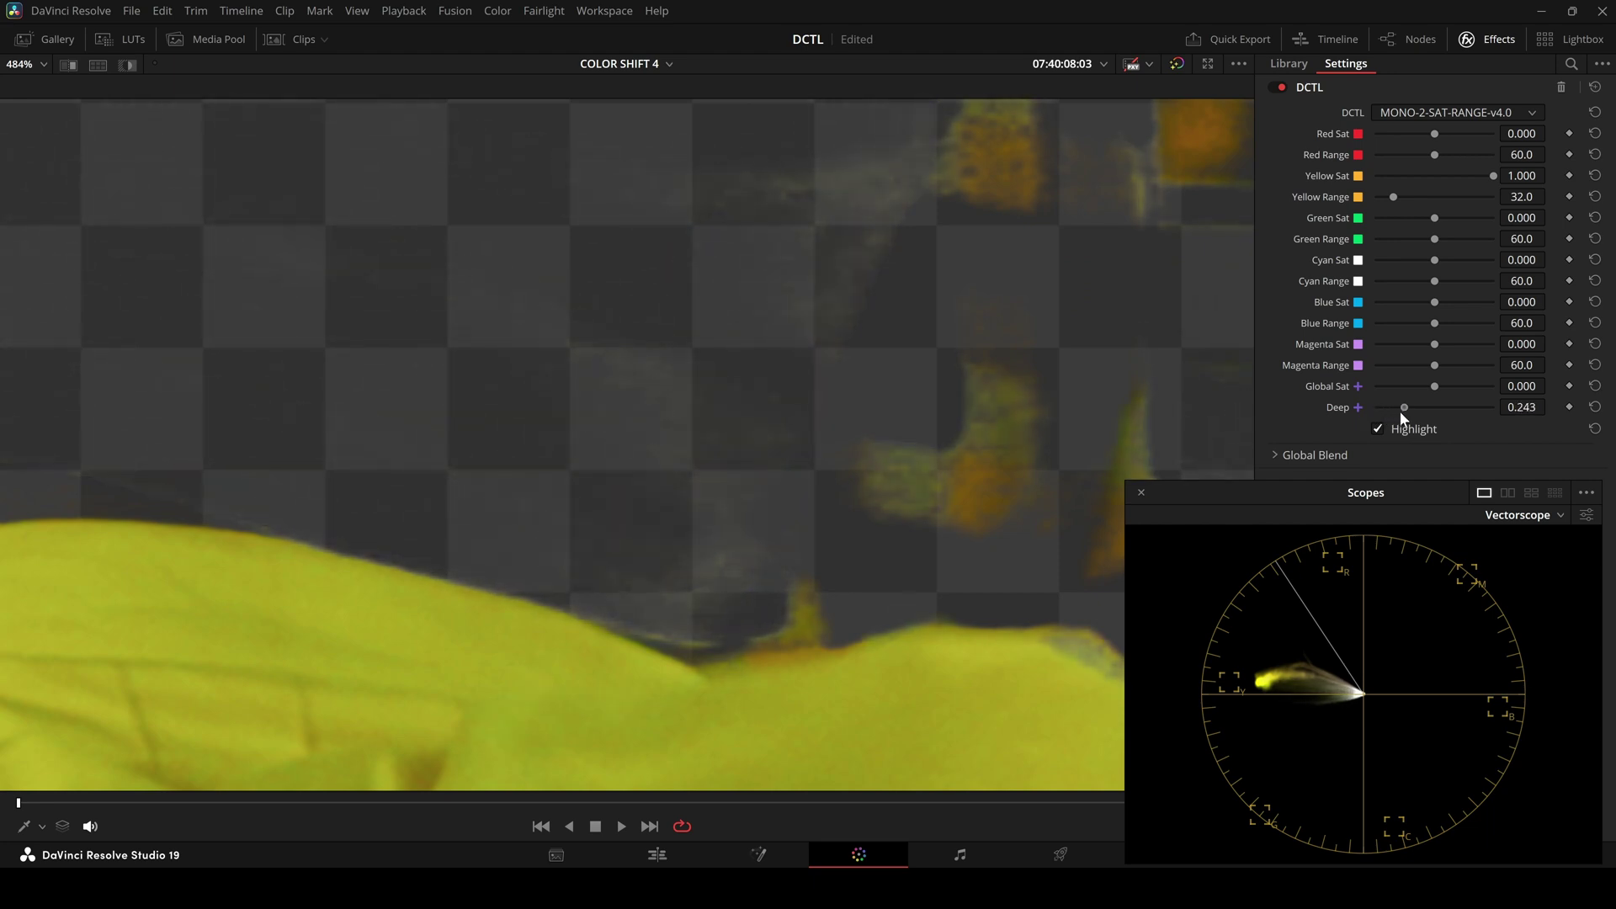
key("shift+z")
key("space")
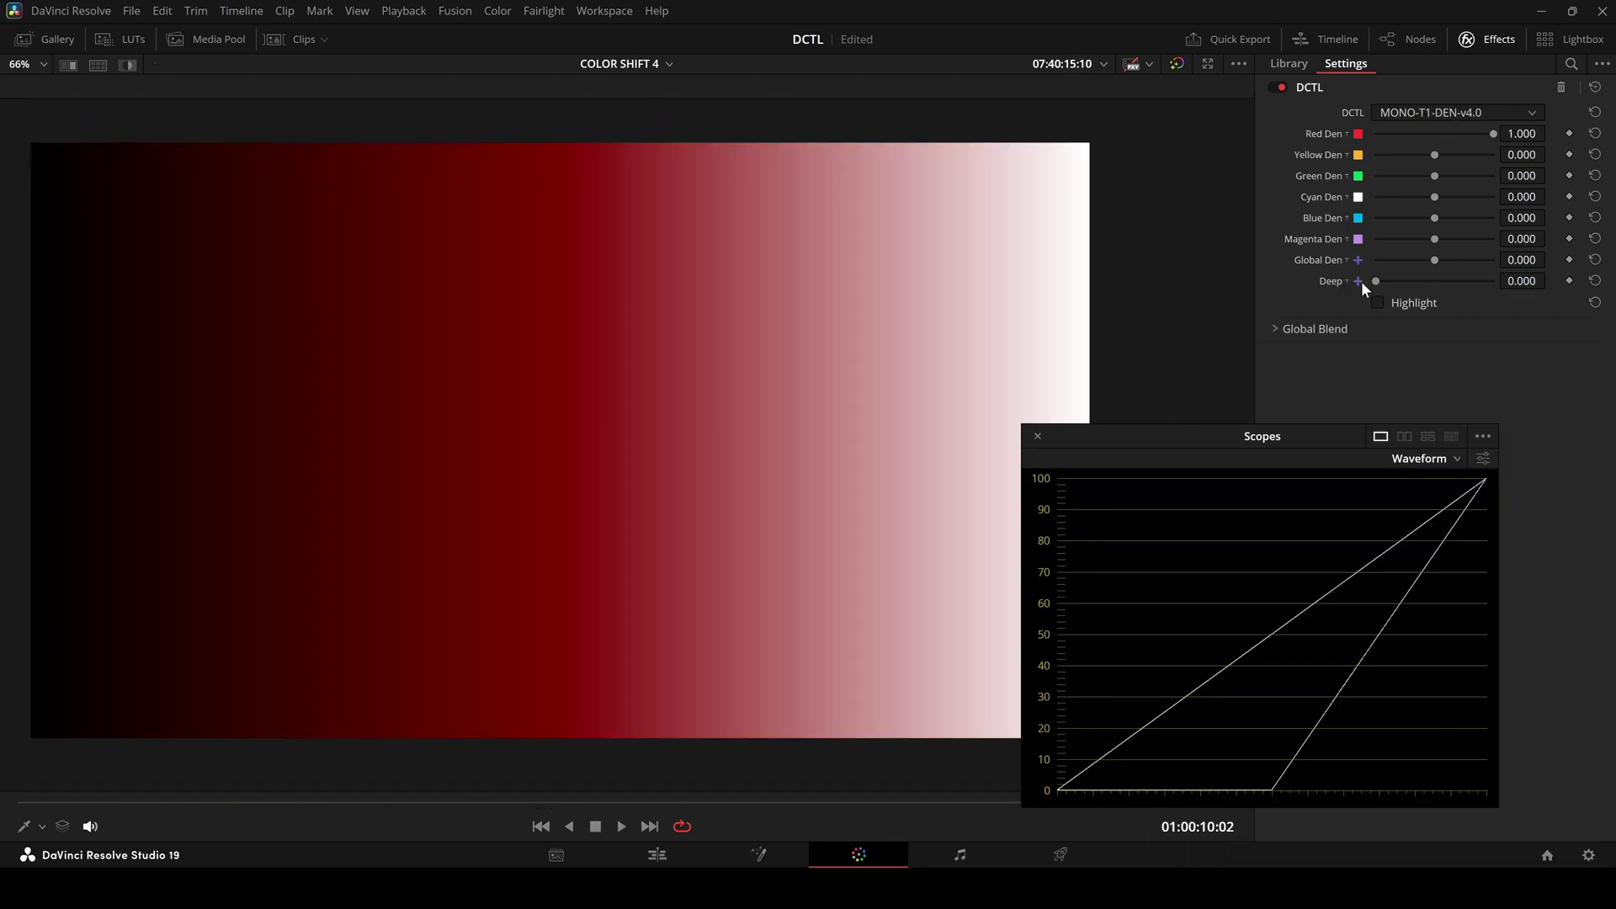
Bend the chart gradient with Deep, then set Red Den to 0.757 on the fan clip
left_click_drag(1375, 280, 1458, 295)
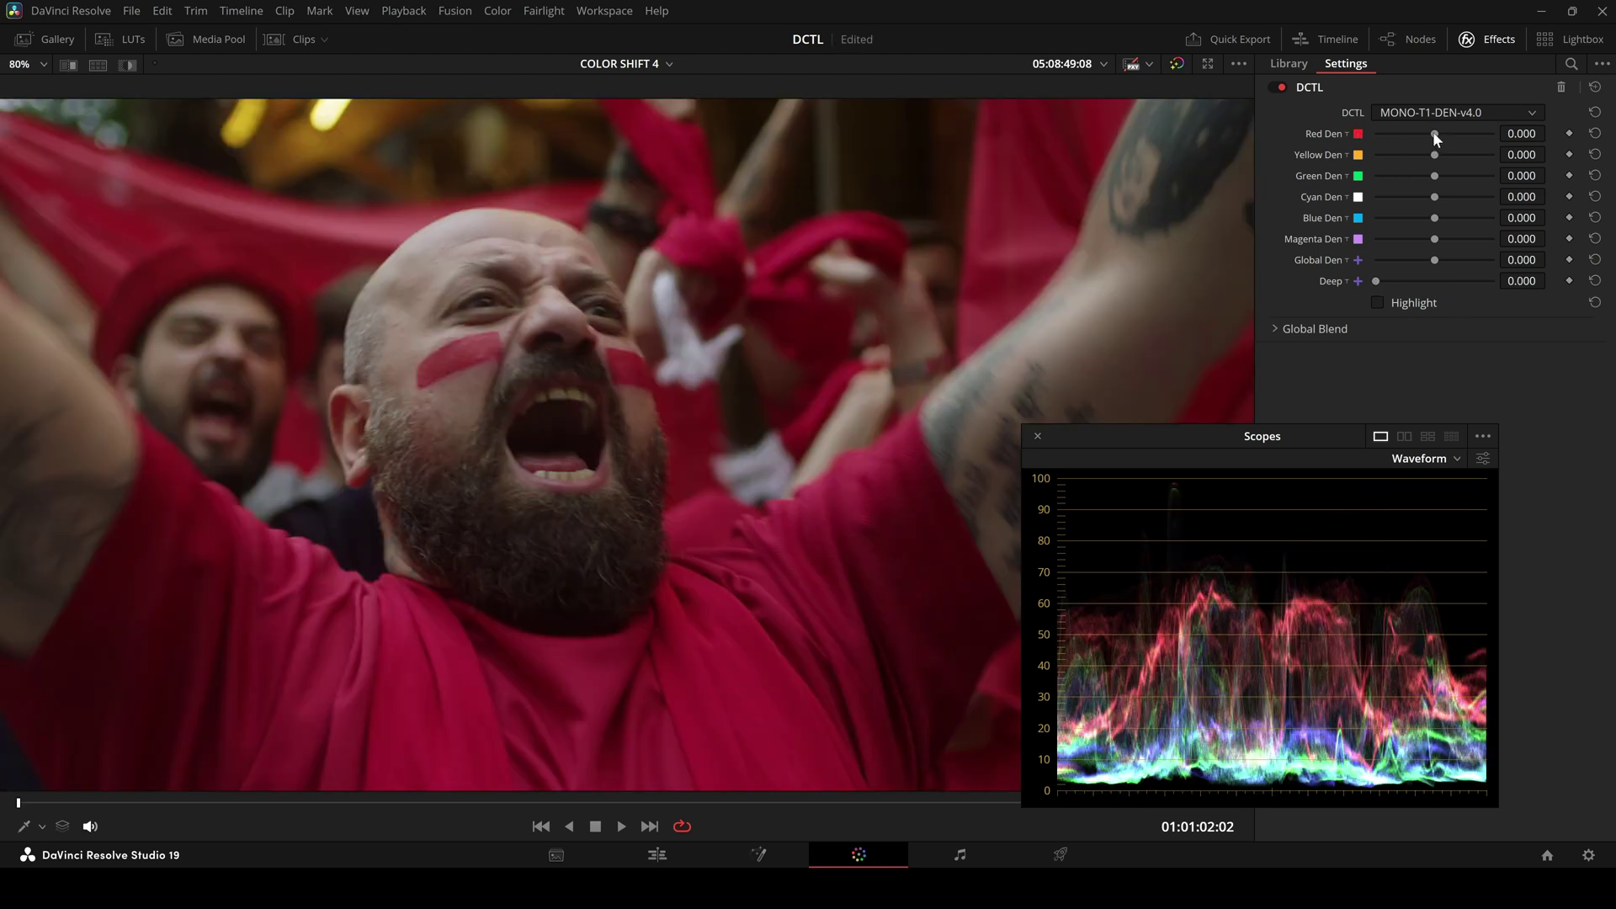
left_click_drag(1435, 134, 1472, 133)
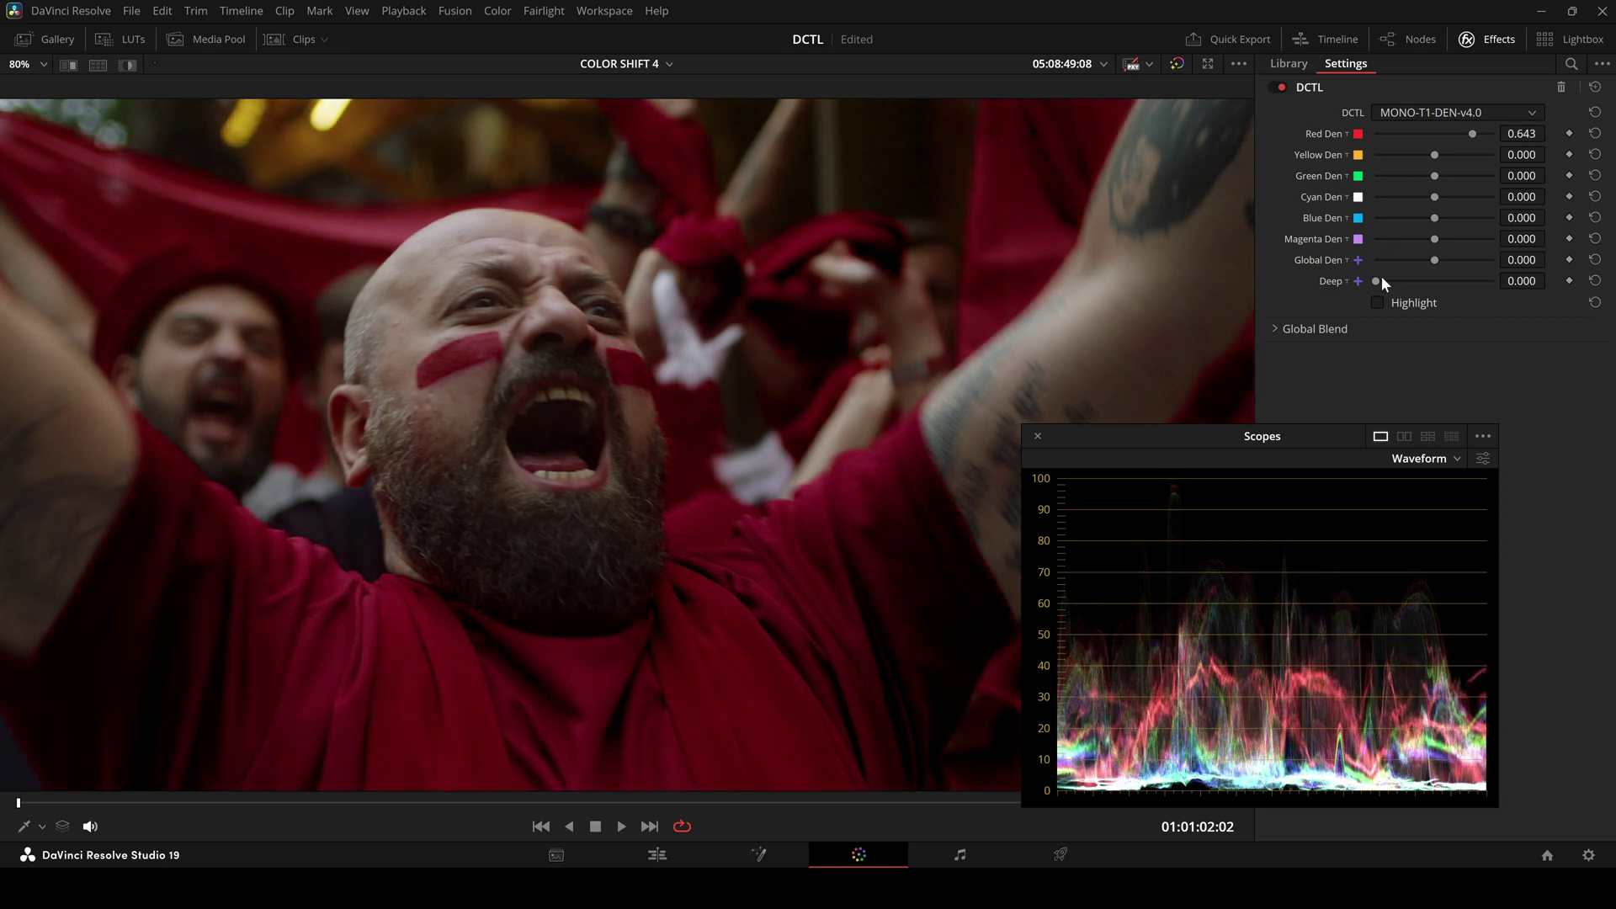
left_click(1381, 305)
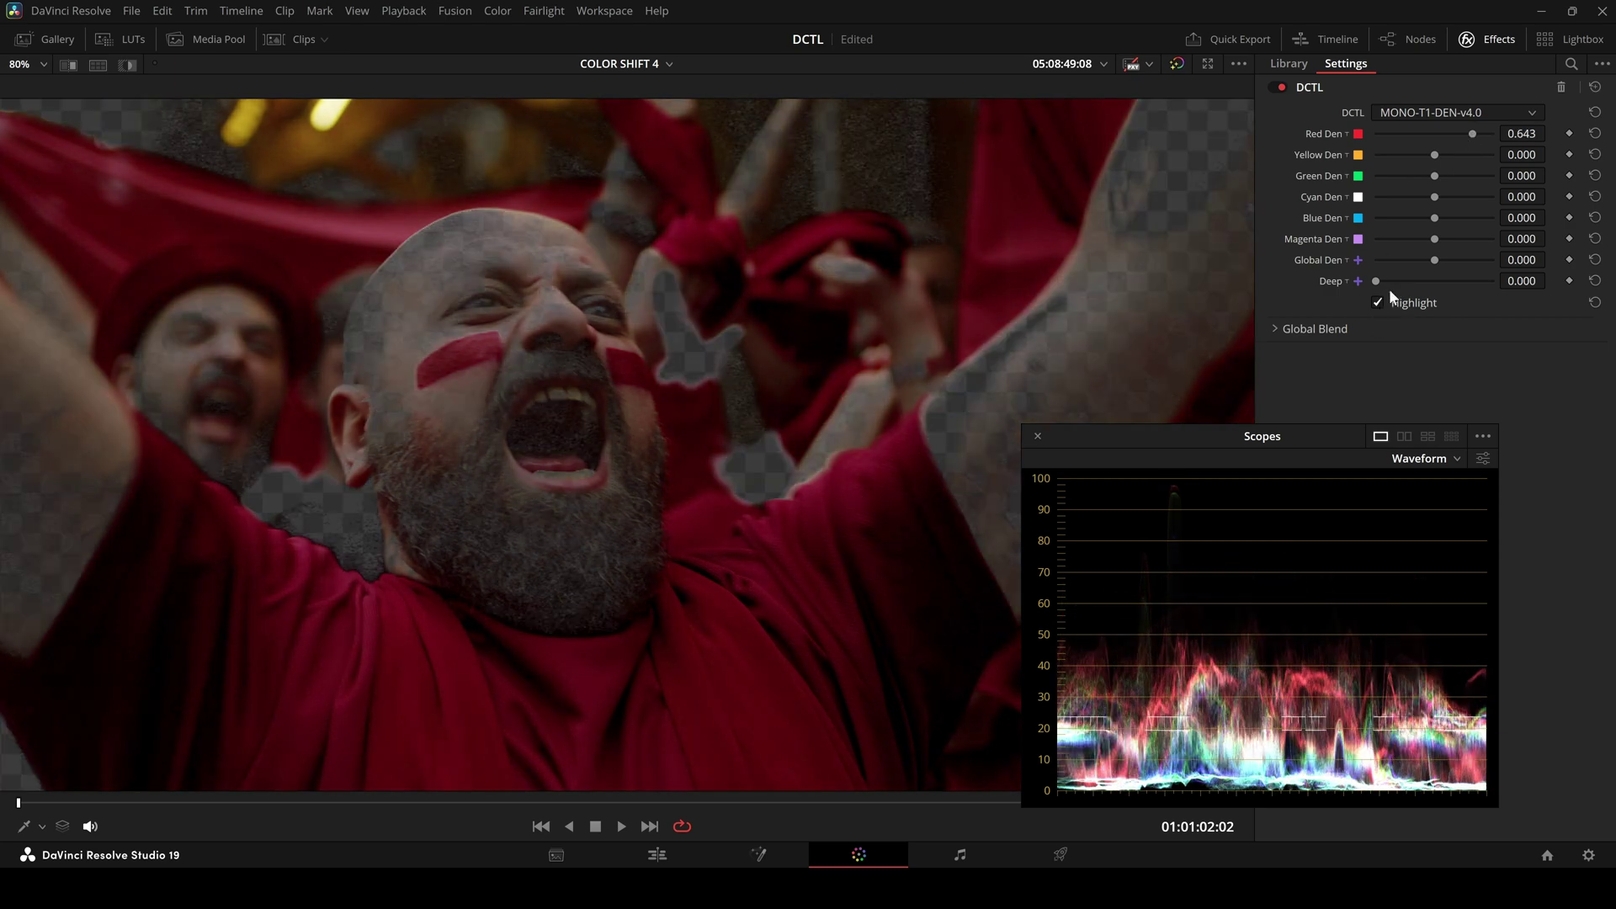
mouse_move(1472, 133)
left_mouse_down()
mouse_move(1436, 139)
mouse_move(1465, 143)
left_mouse_up()
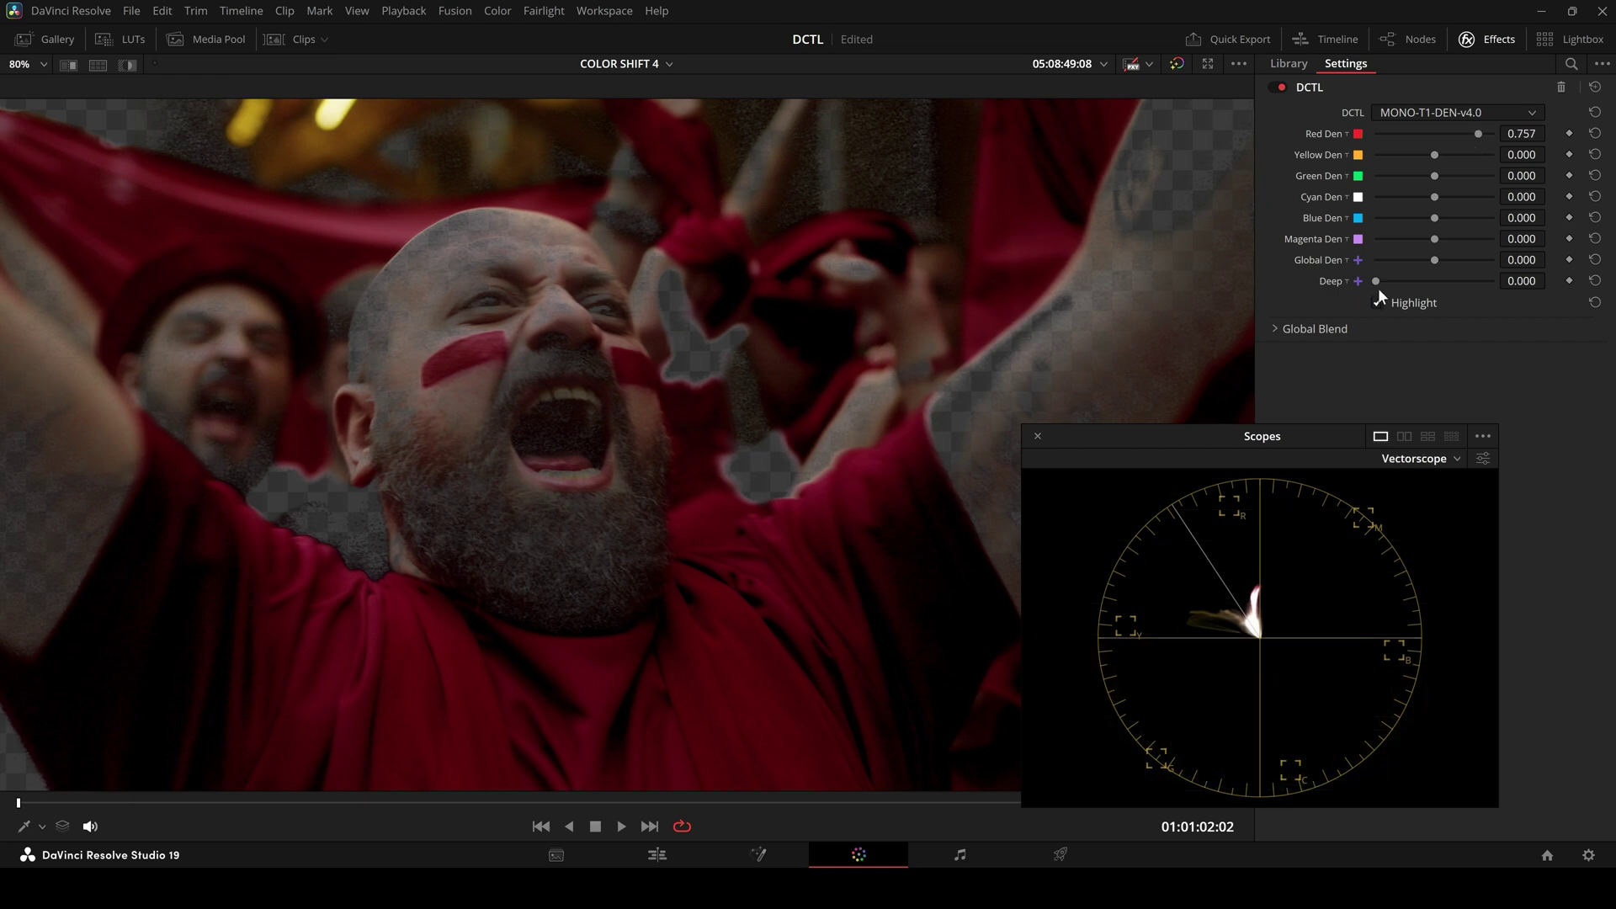
left_click_drag(1376, 281, 1448, 281)
Toggle Highlight and remove then reapply Deep to compare the red density effect
scroll(781, 325, "up", 5)
scroll(543, 396, "down", 5)
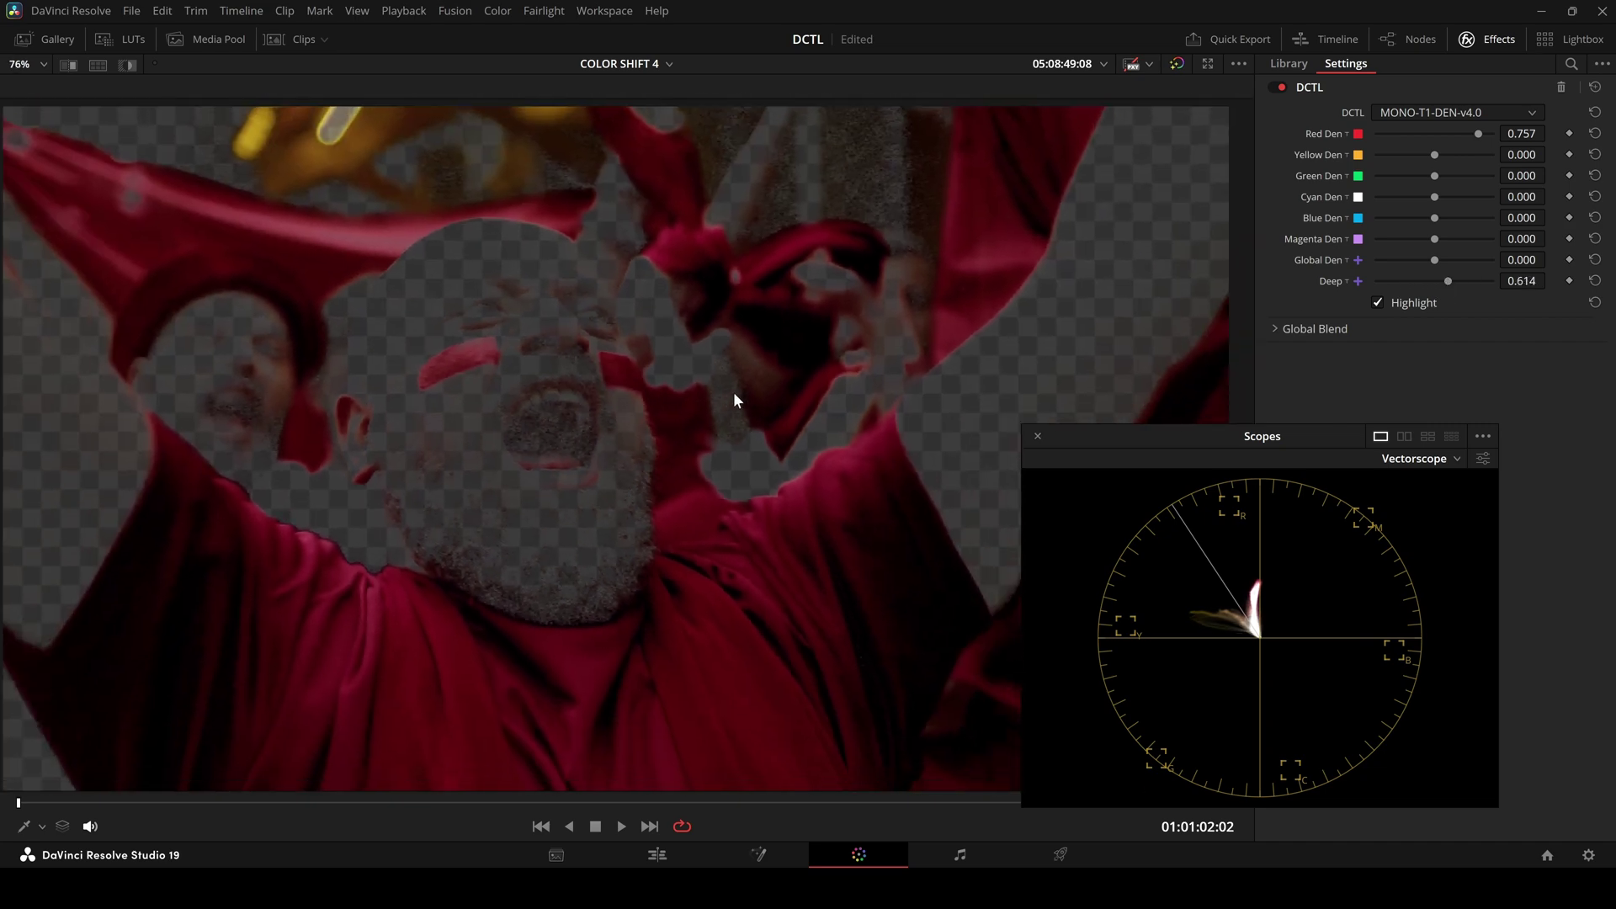
left_click(1402, 302)
left_click(1401, 301)
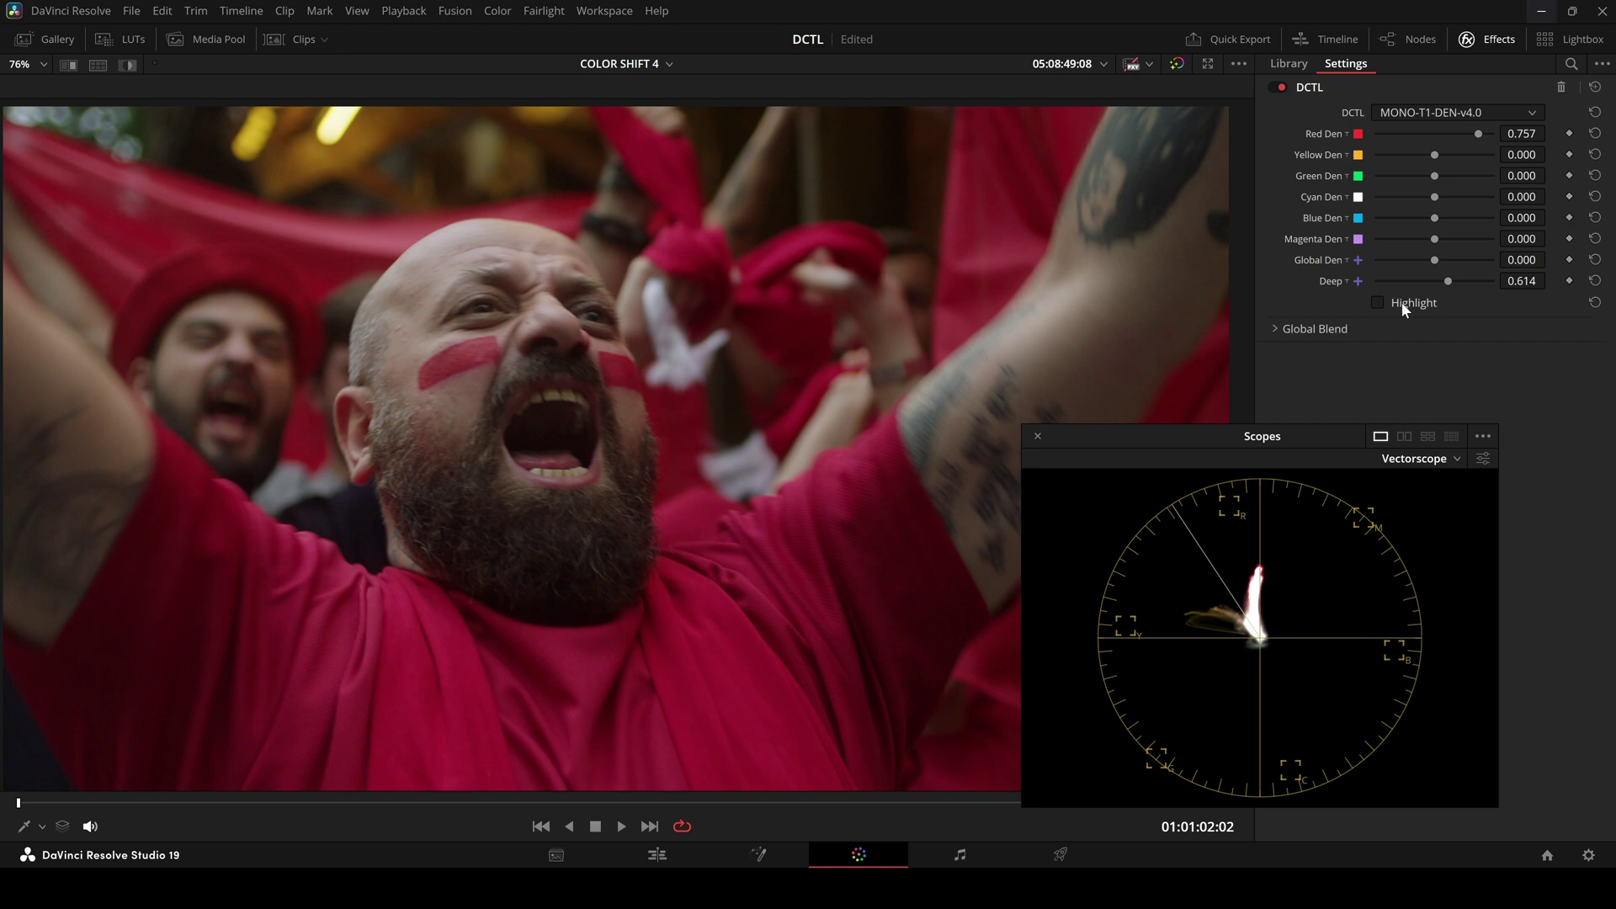
left_click(1401, 301)
left_click(1404, 300)
left_click(1404, 300)
left_click_drag(1447, 279, 1376, 285)
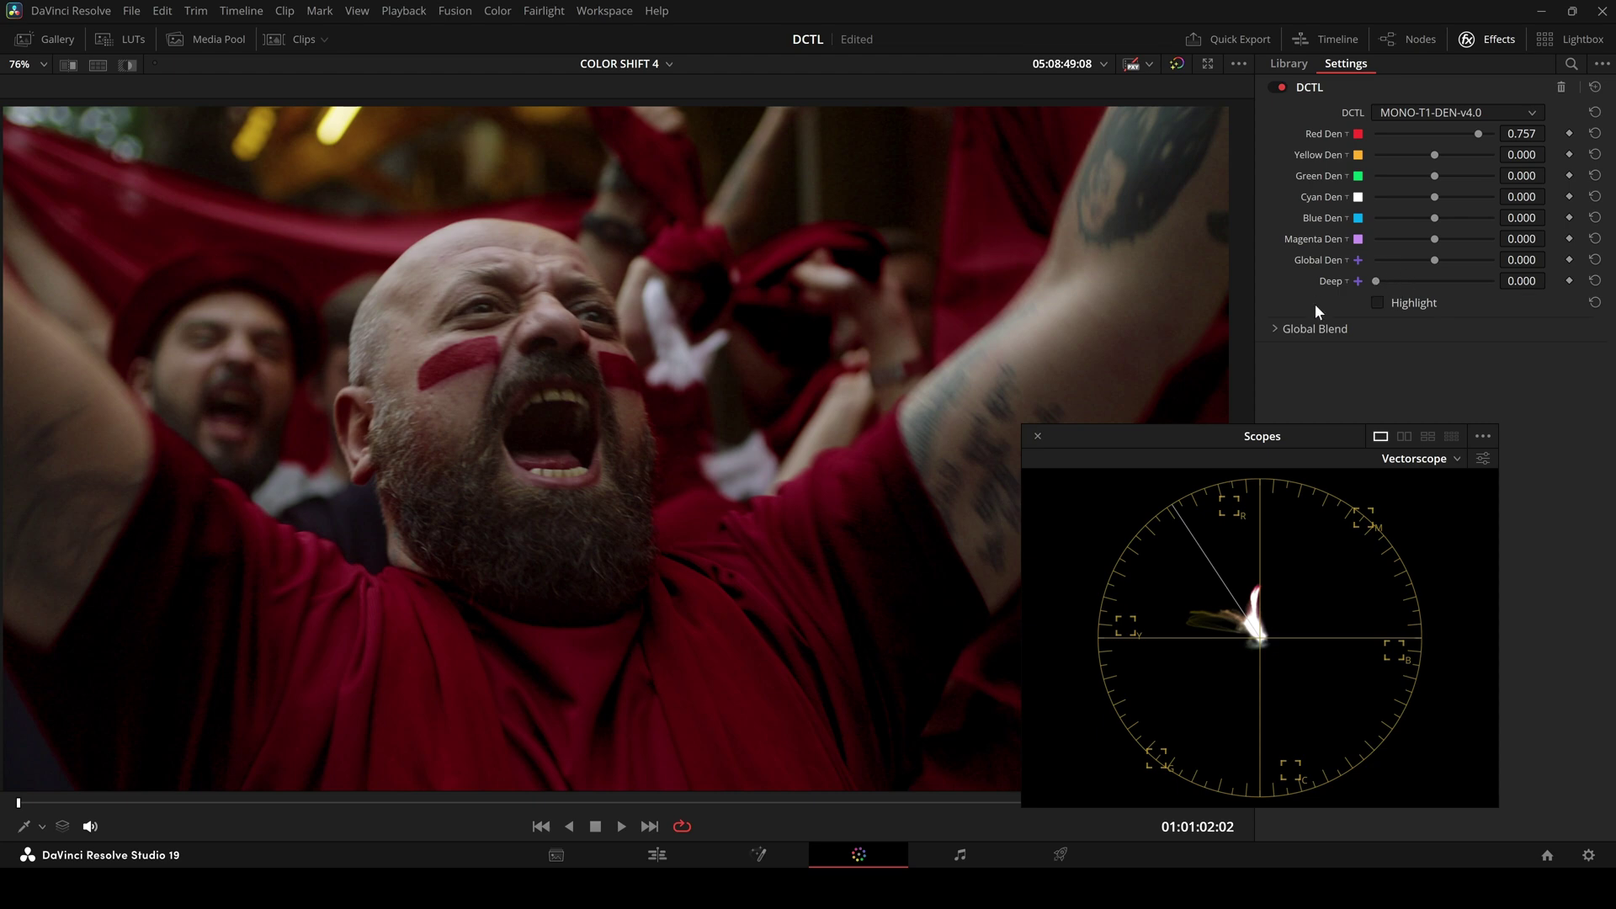
left_click_drag(1377, 281, 1452, 285)
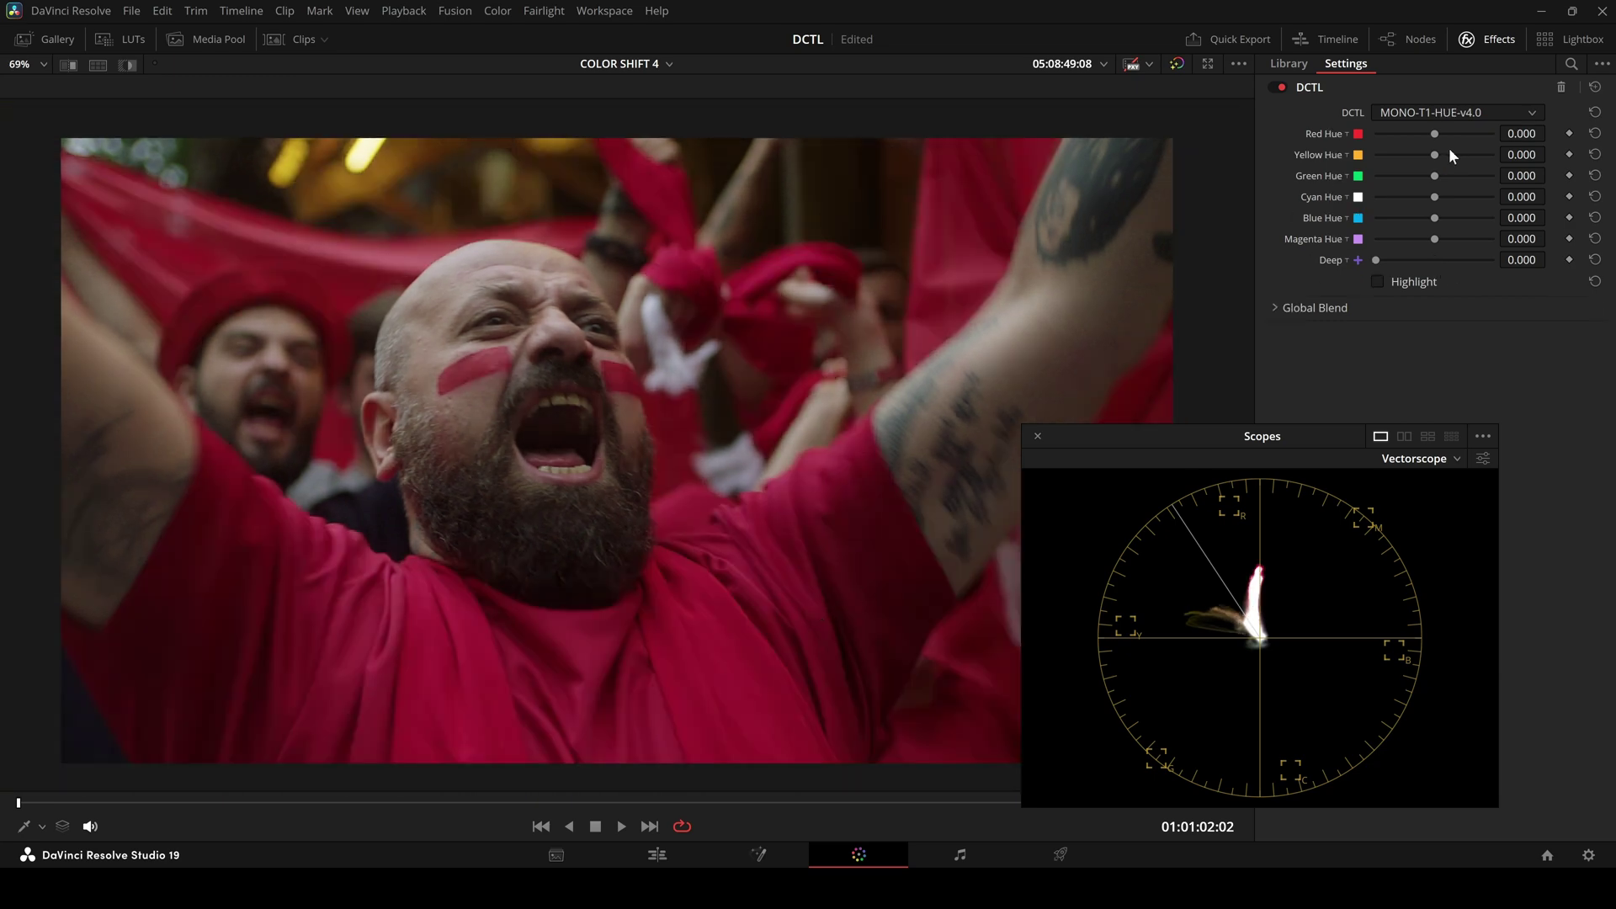
Shift the reds toward magenta with Red Hue 0.643 and Deep 0.486, checking with Highlight
left_click_drag(1436, 135, 1457, 135)
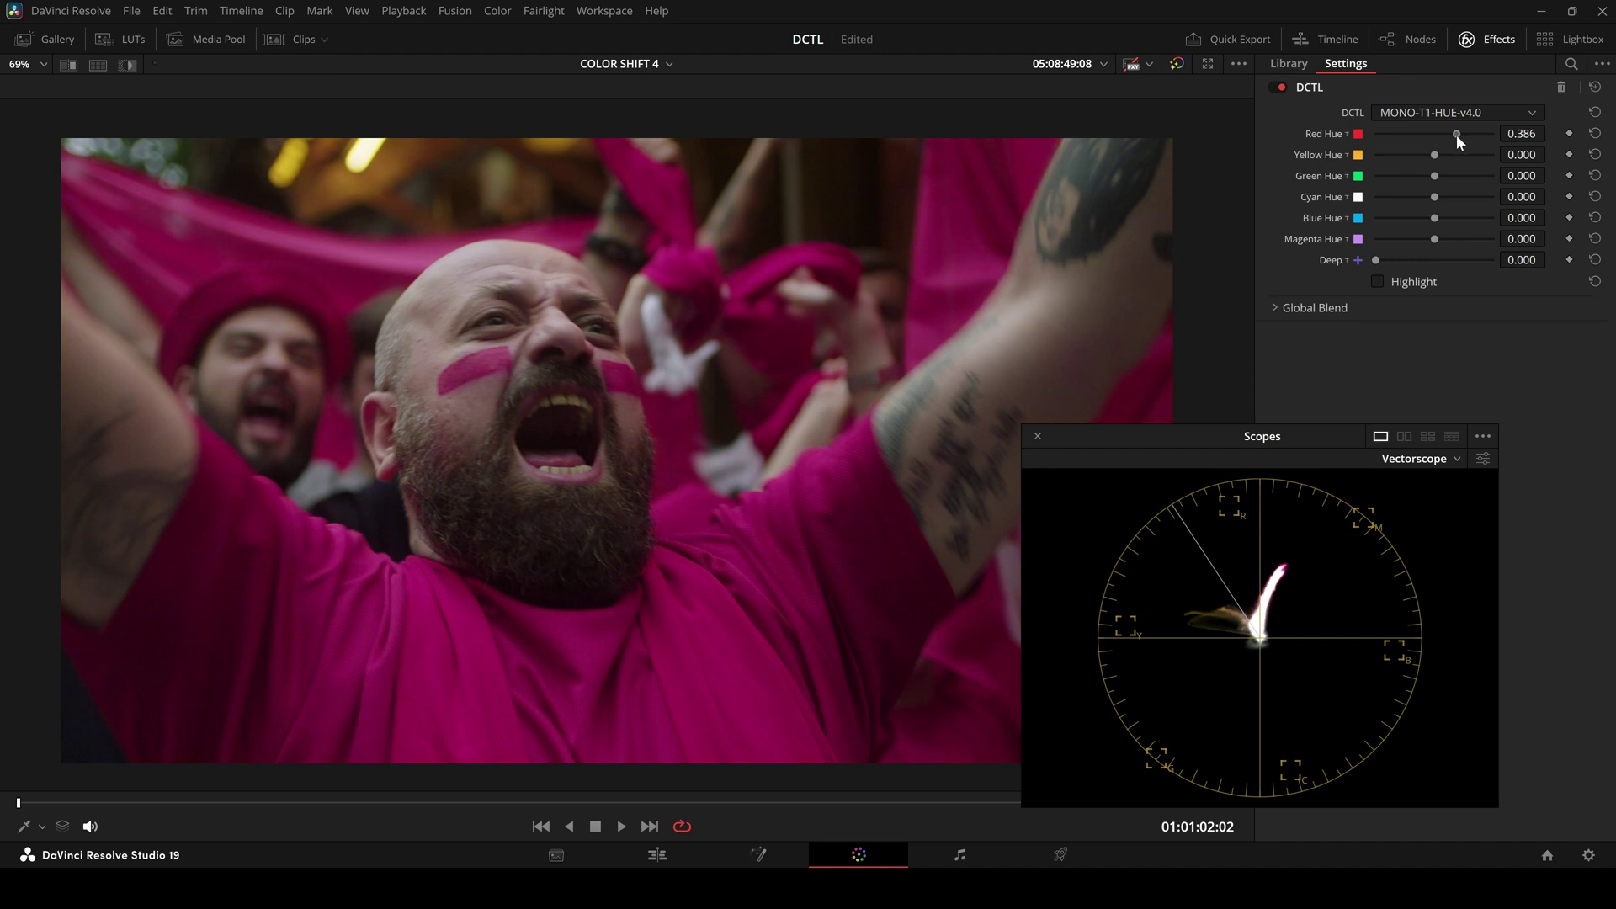
left_click(1379, 281)
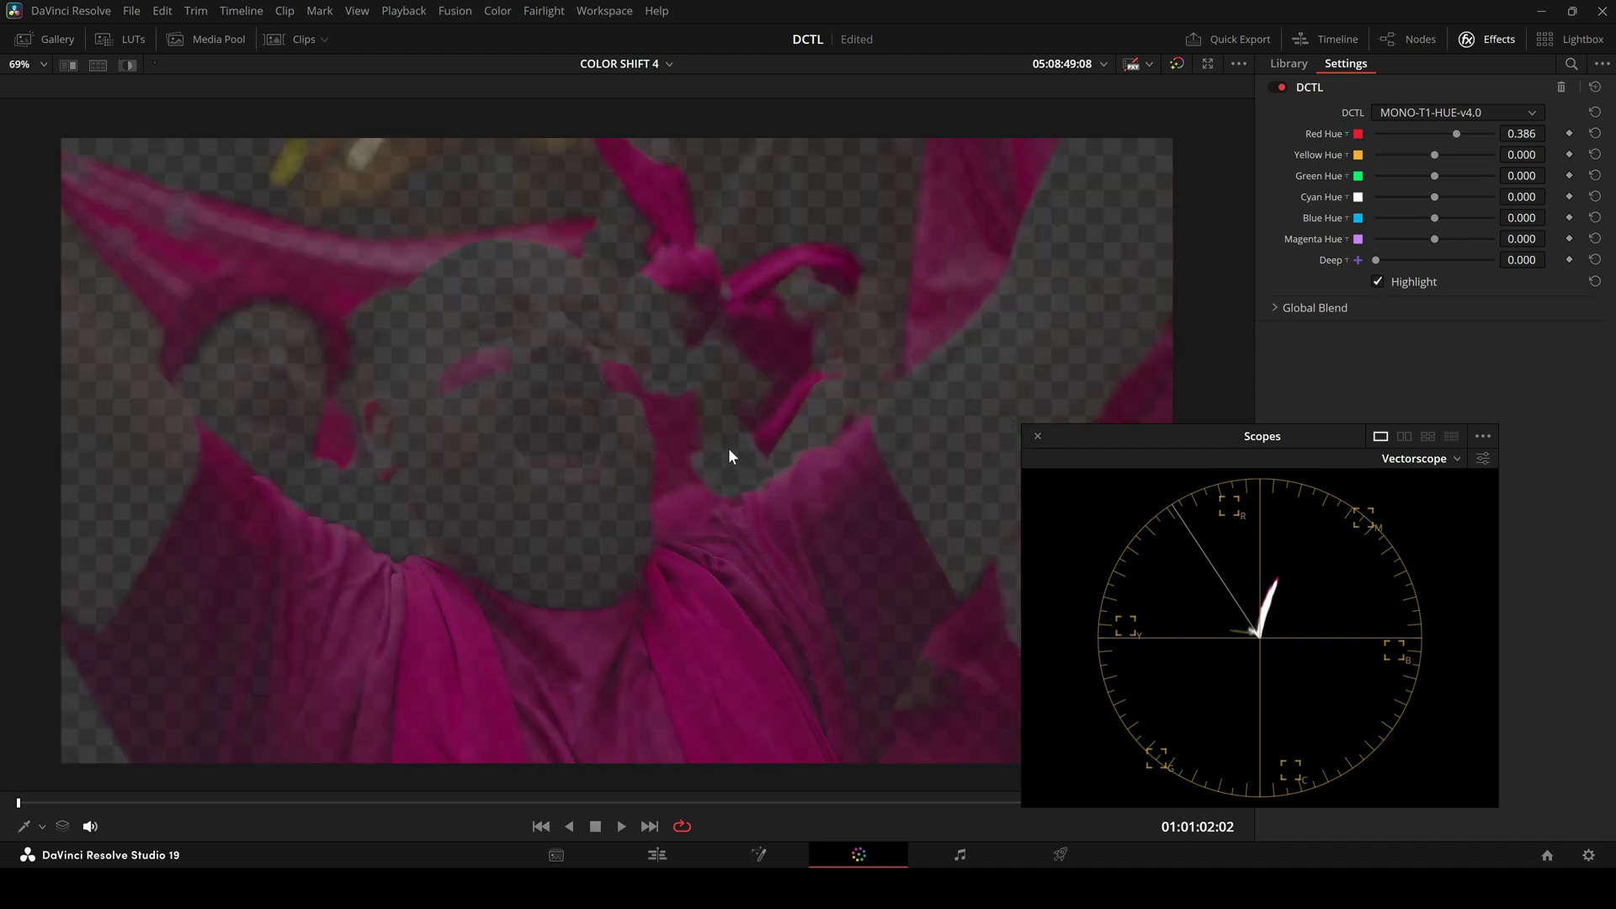
mouse_move(1458, 133)
left_mouse_down()
mouse_move(1397, 133)
mouse_move(1473, 135)
left_mouse_up()
scroll(567, 374, "up", 2)
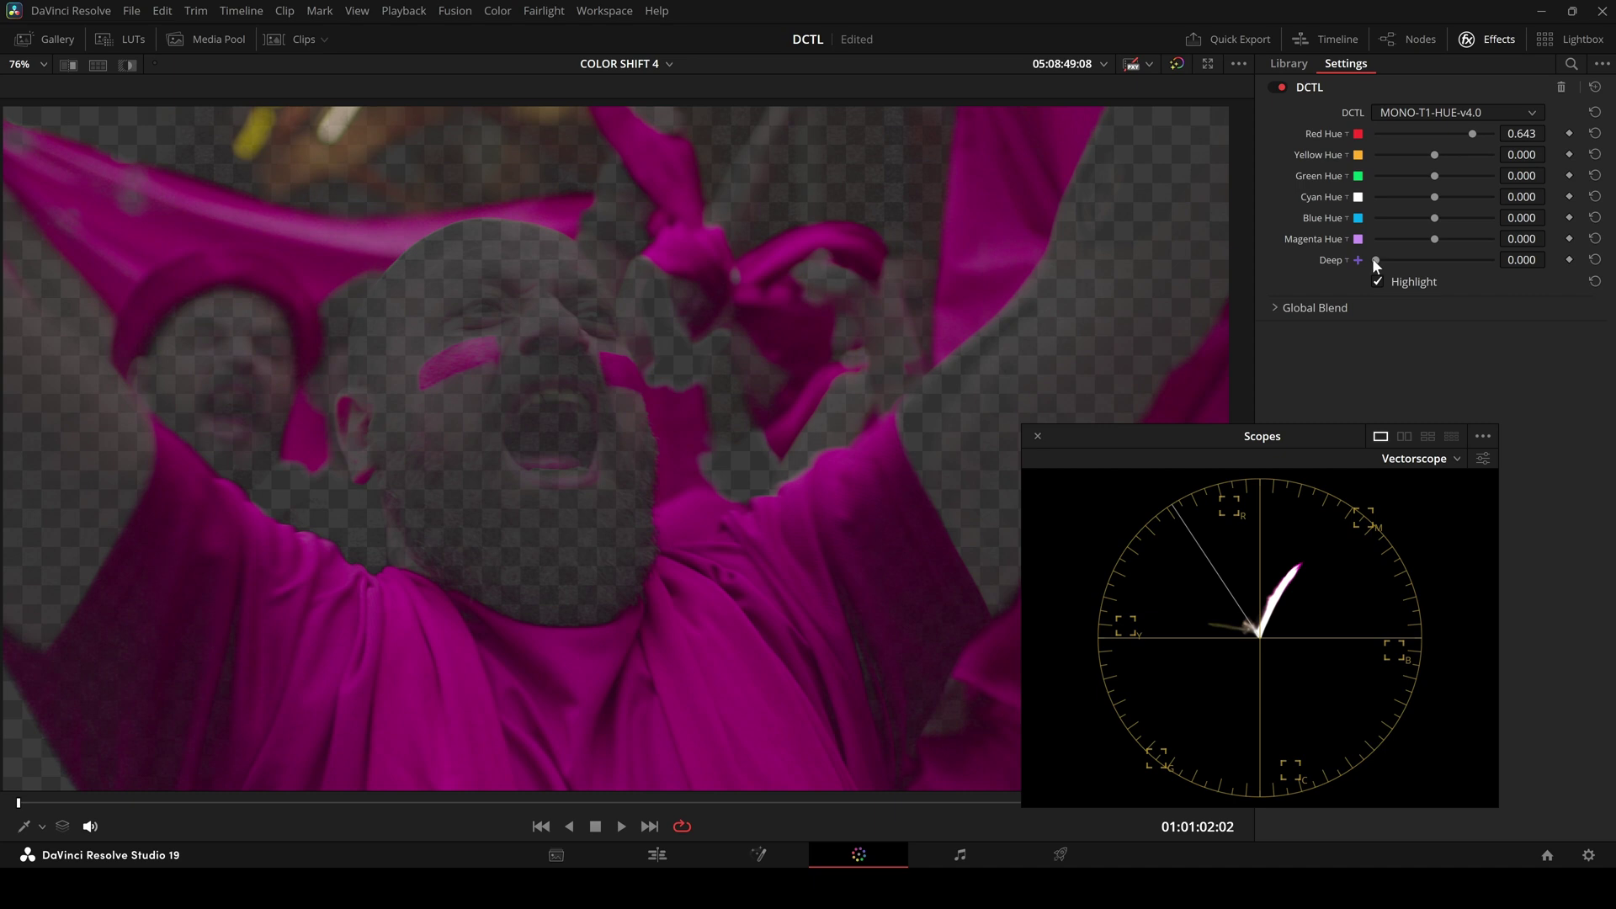
left_click_drag(1374, 259, 1429, 261)
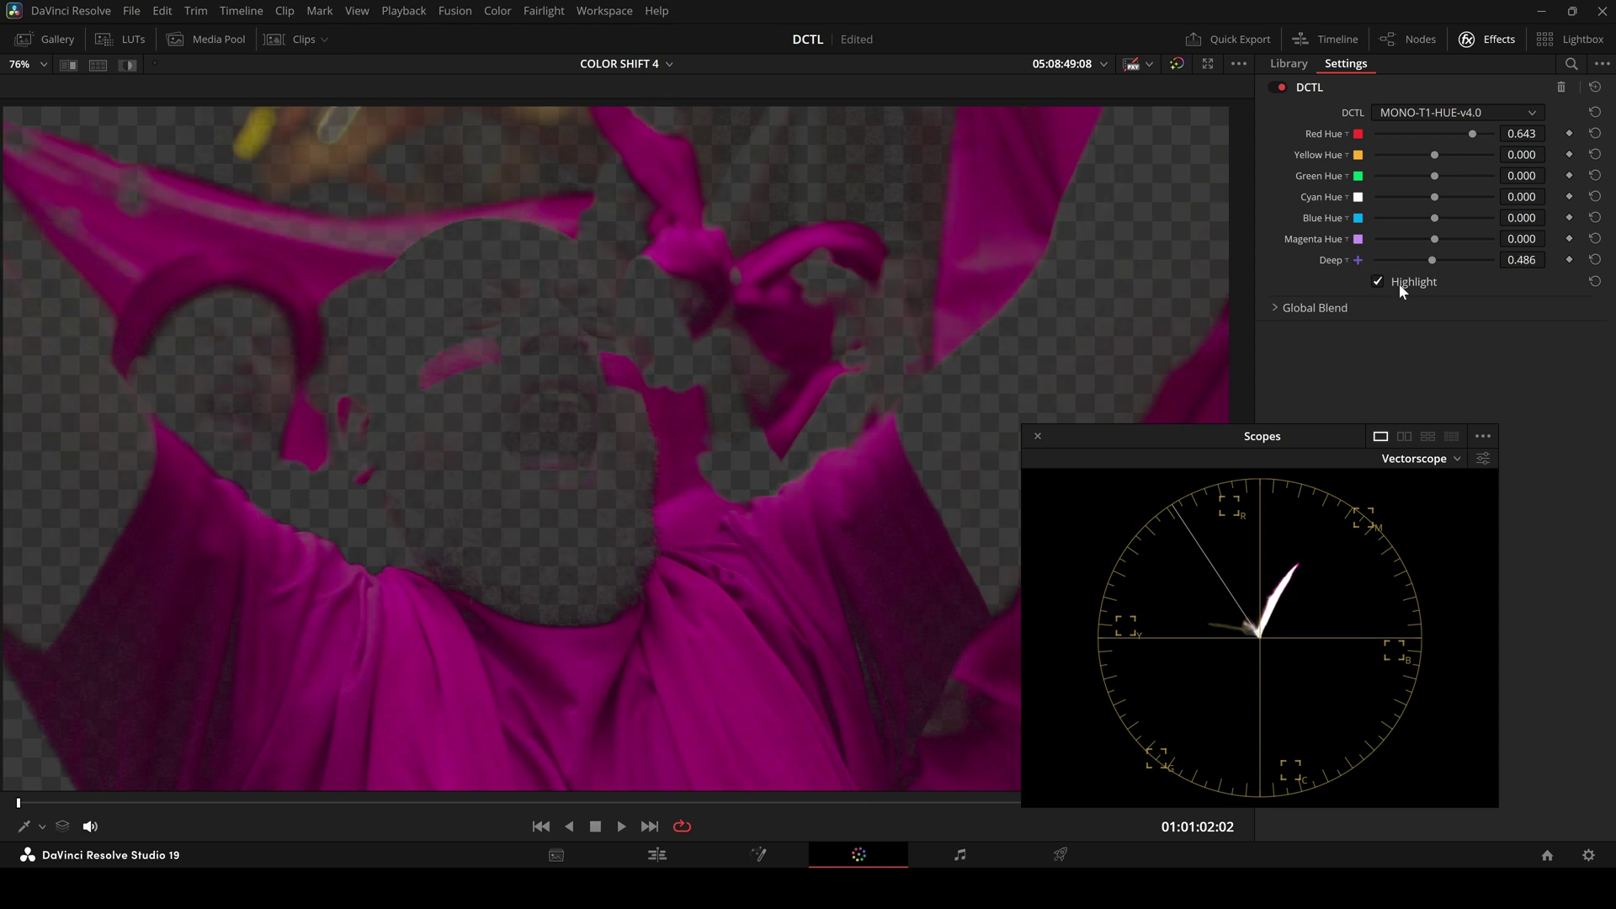
left_click(1400, 284)
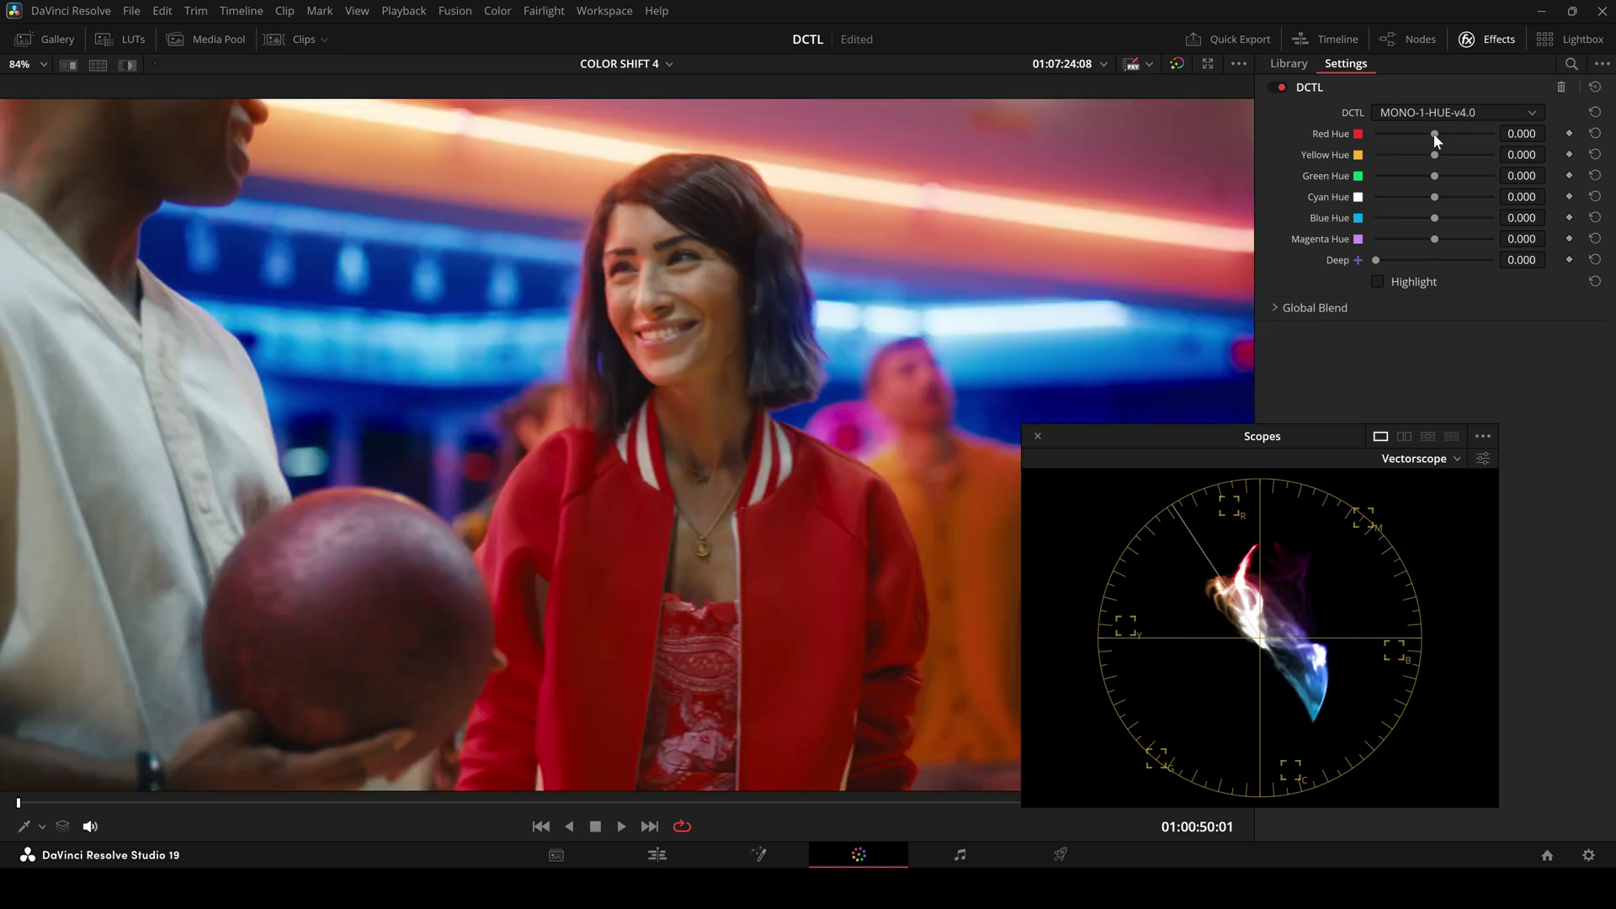
mouse_move(1433, 133)
left_mouse_down()
mouse_move(1447, 133)
mouse_move(1408, 141)
mouse_move(1453, 145)
mouse_move(1408, 152)
left_mouse_up()
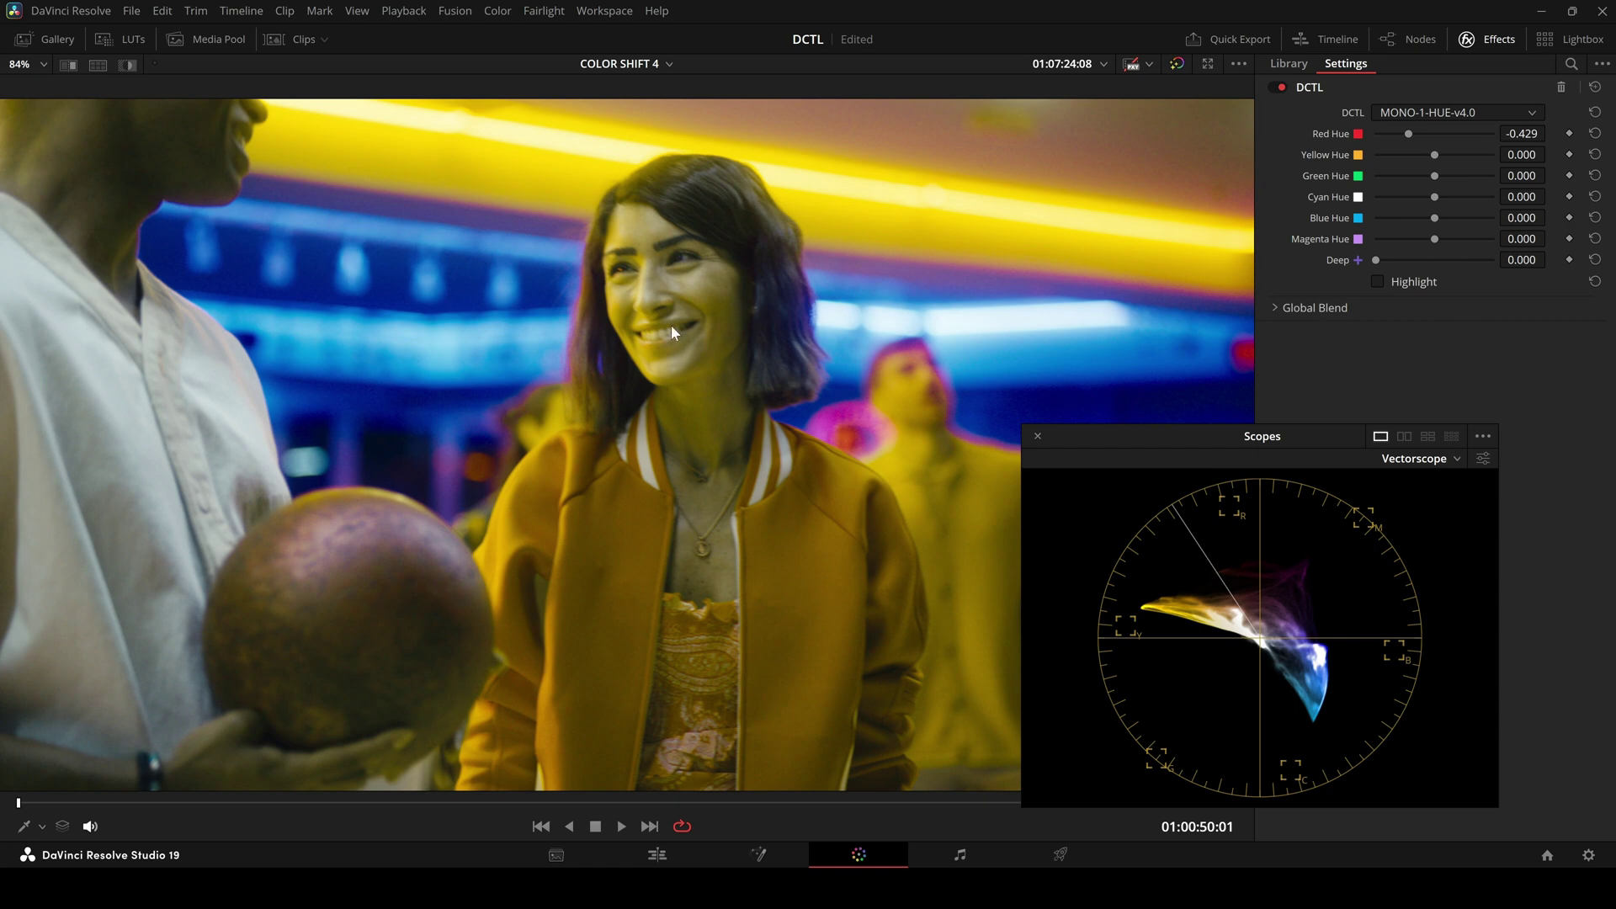
Turn the jacket orange with Red Hue about -0.457 and Deep at 1.000, Highlight off
left_click(1377, 282)
left_click_drag(1408, 133, 1448, 139)
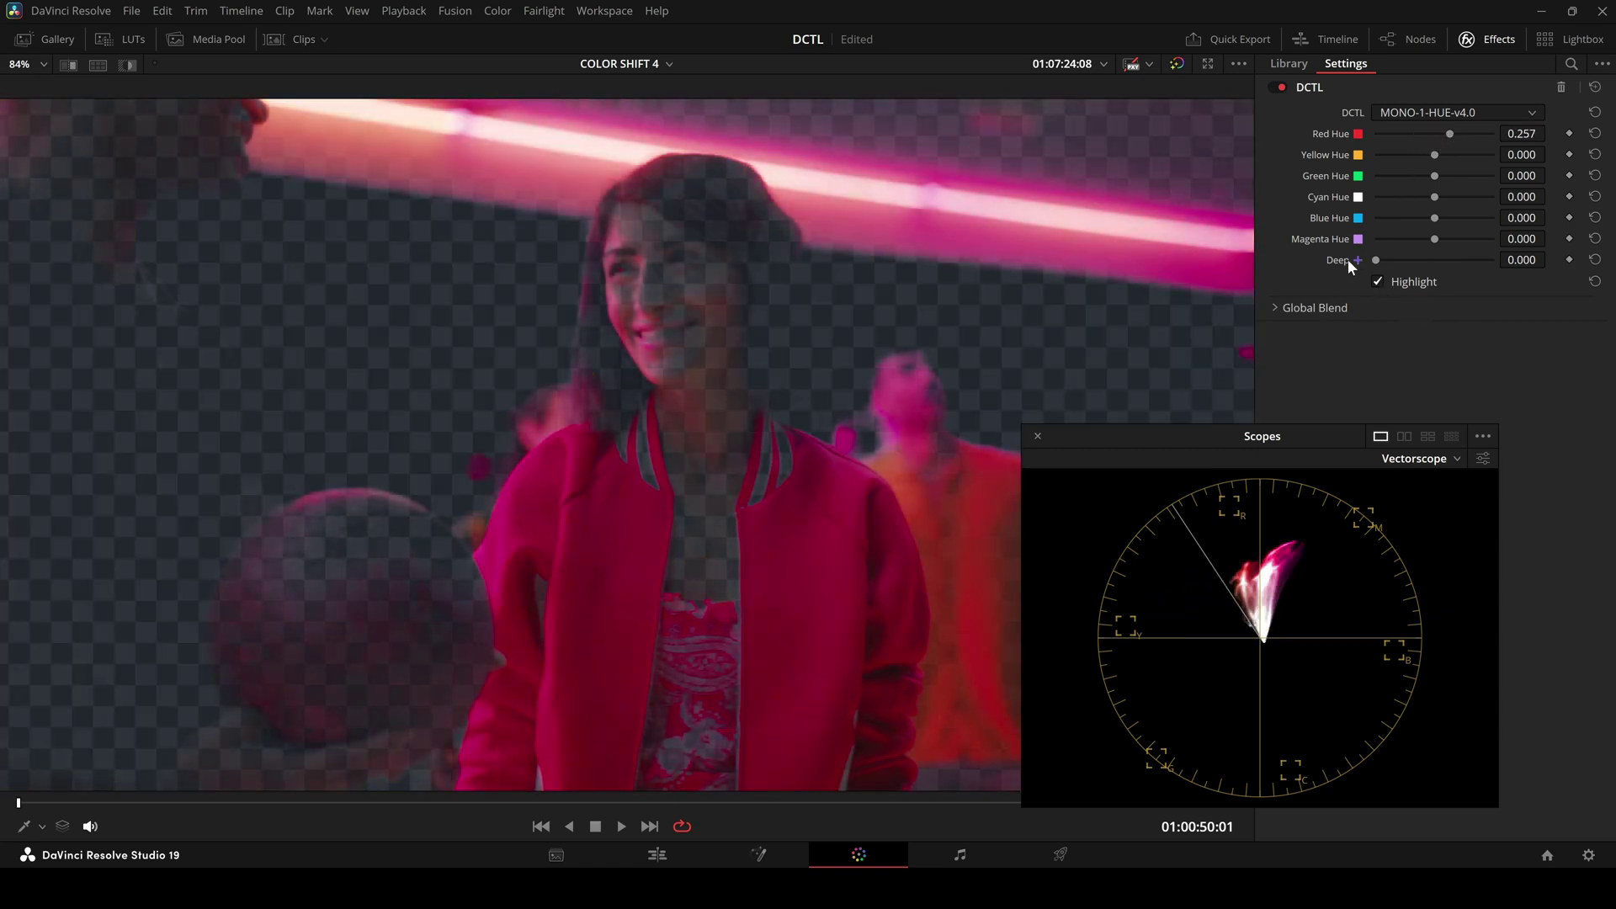
left_click_drag(1376, 261, 1497, 267)
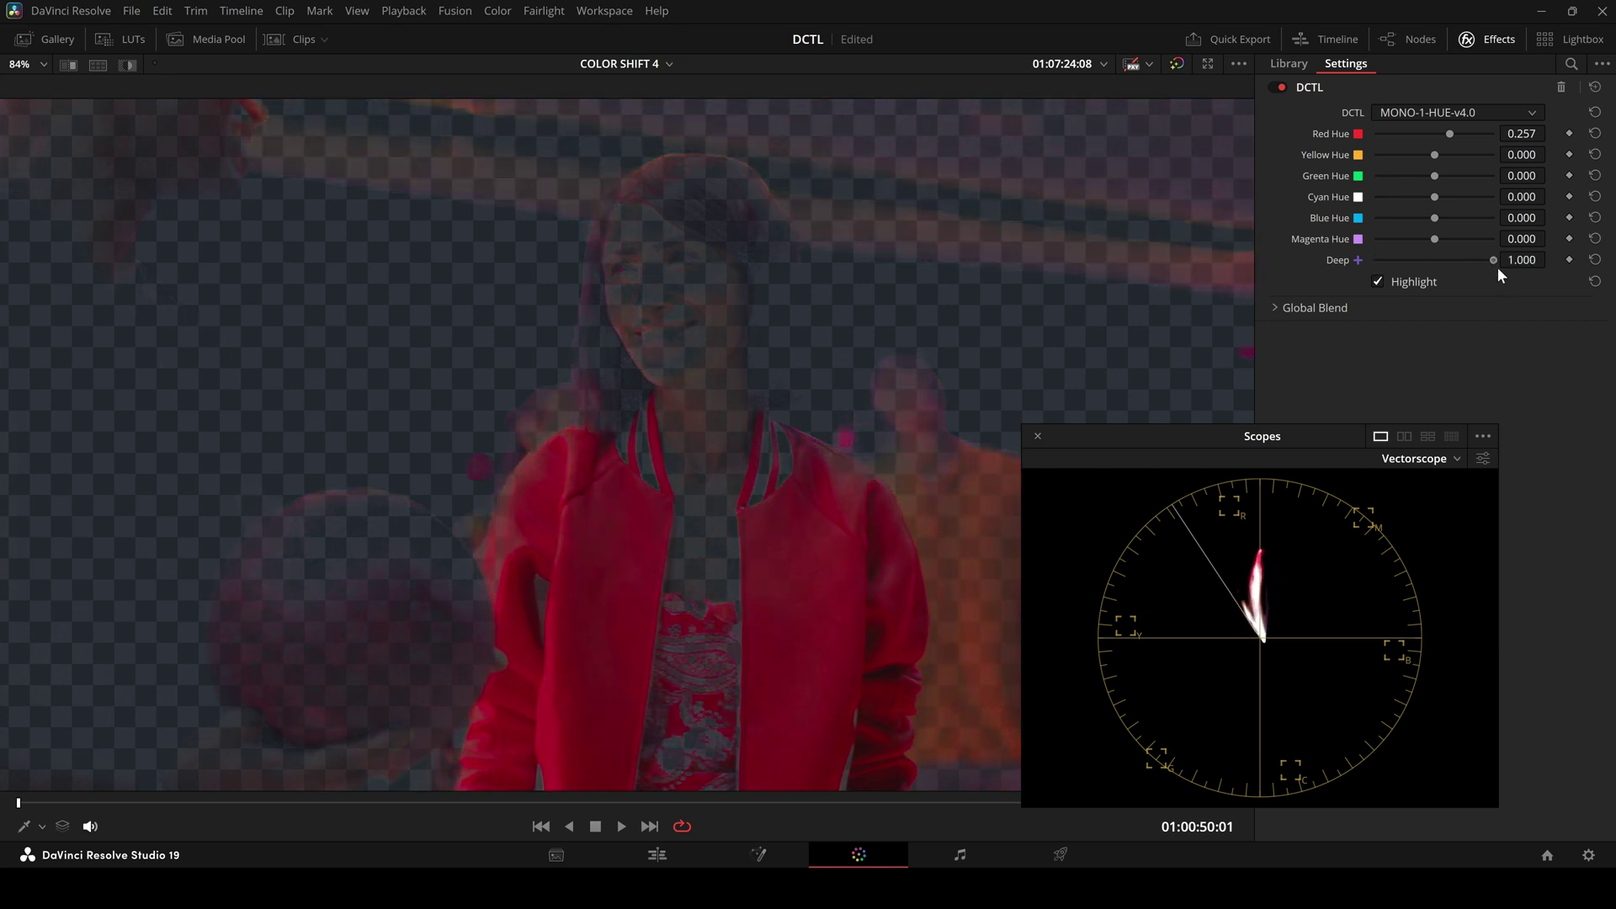
left_click(1392, 282)
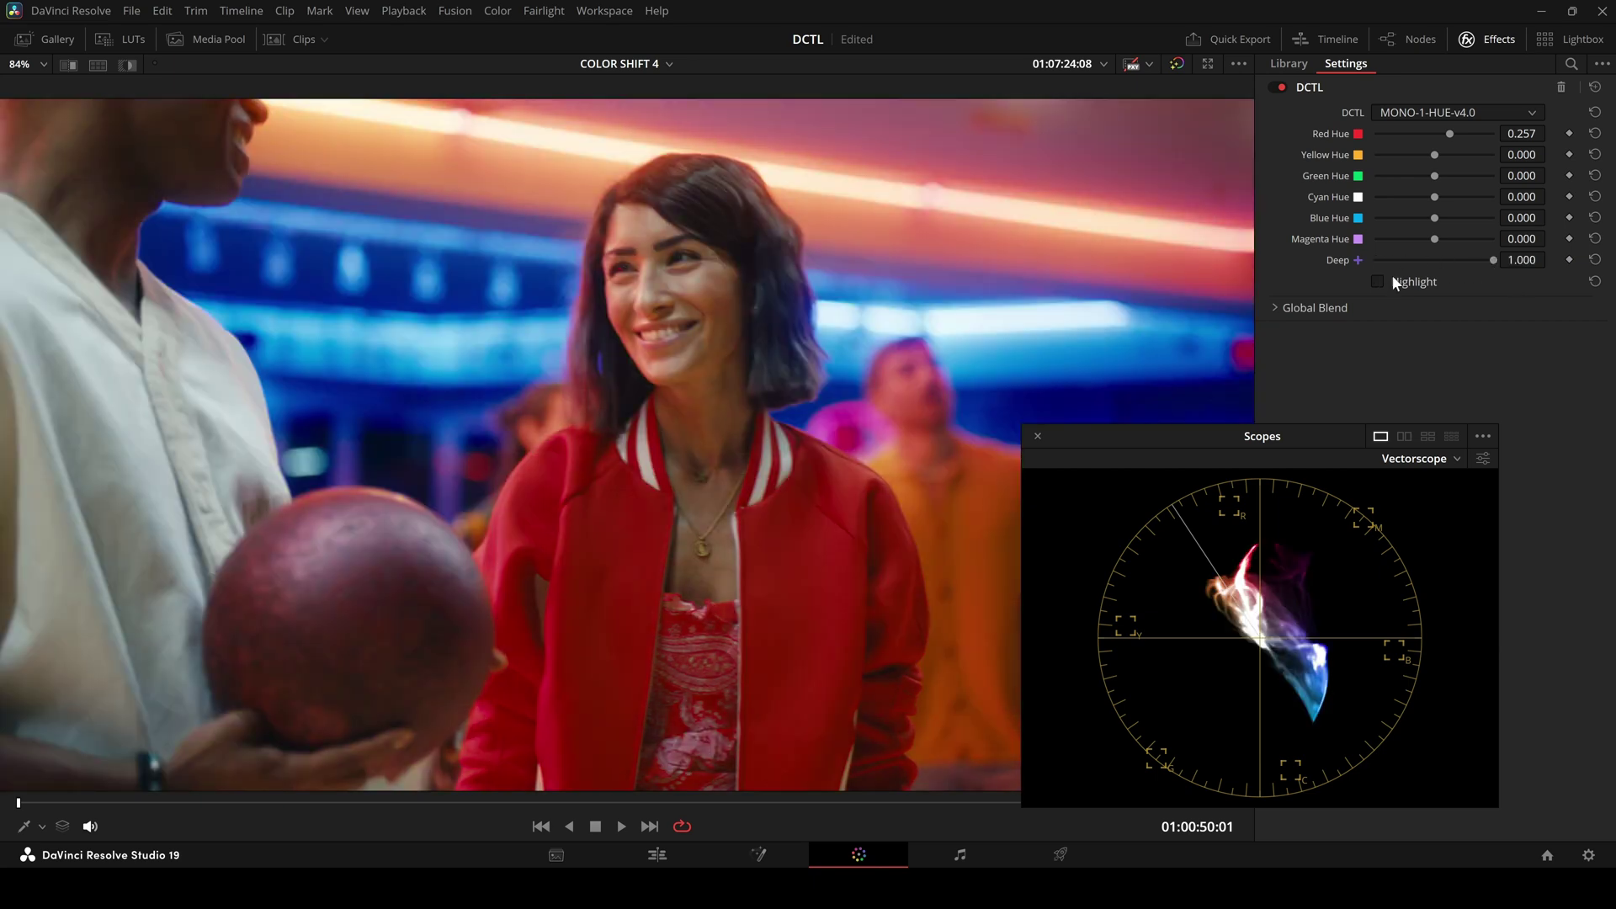
left_click_drag(1461, 135, 1455, 132)
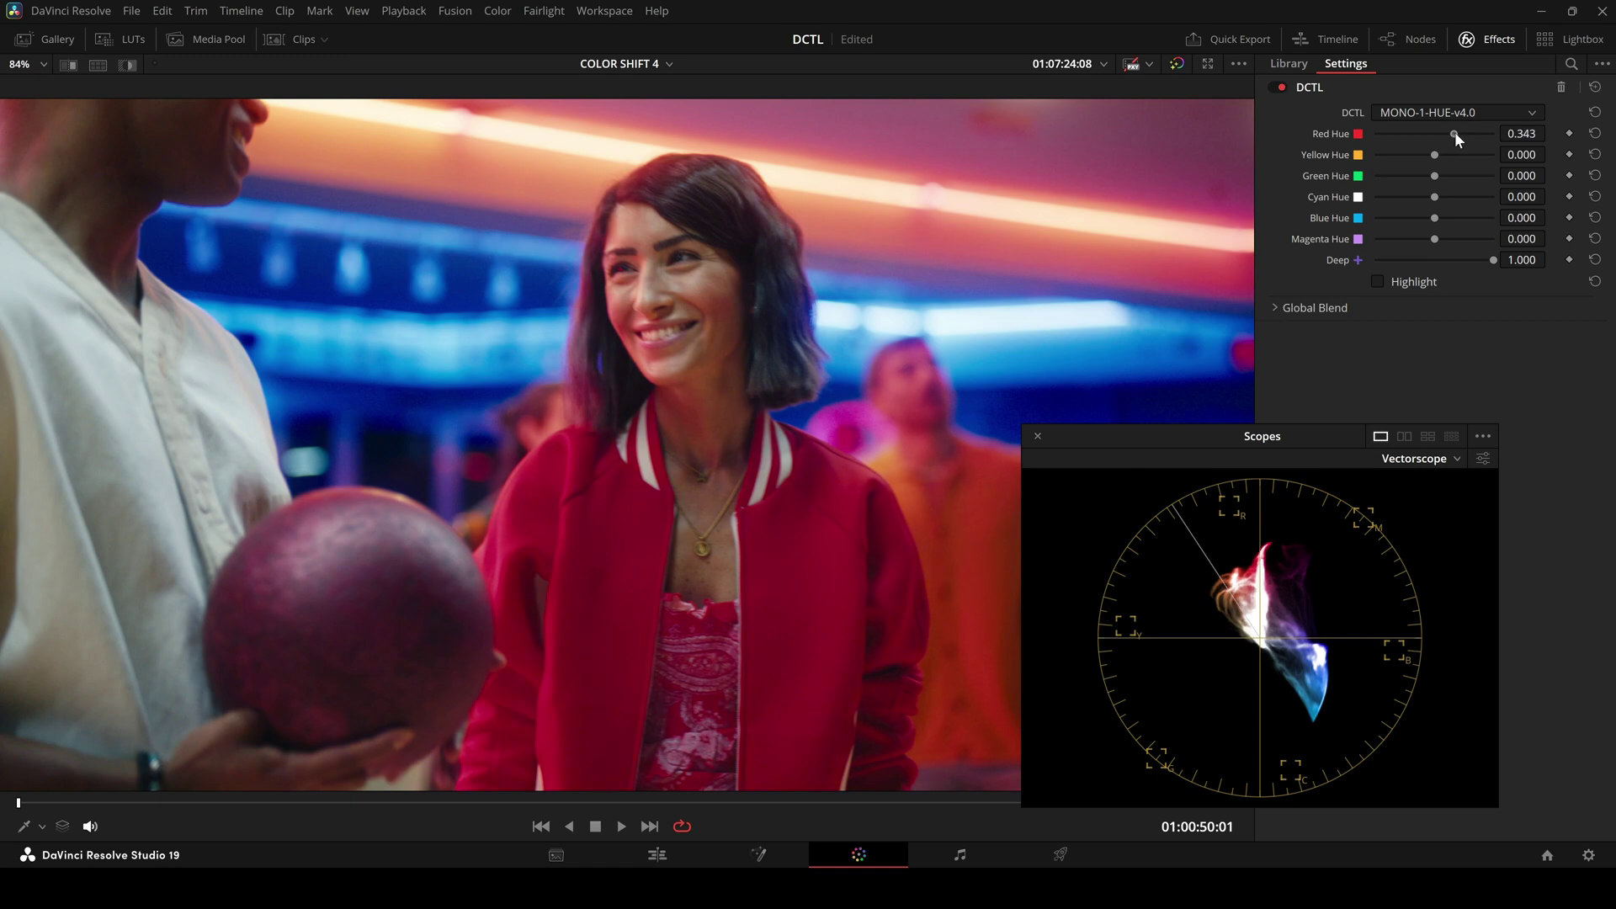
left_click_drag(1472, 259, 1502, 275)
left_click_drag(1451, 132, 1419, 153)
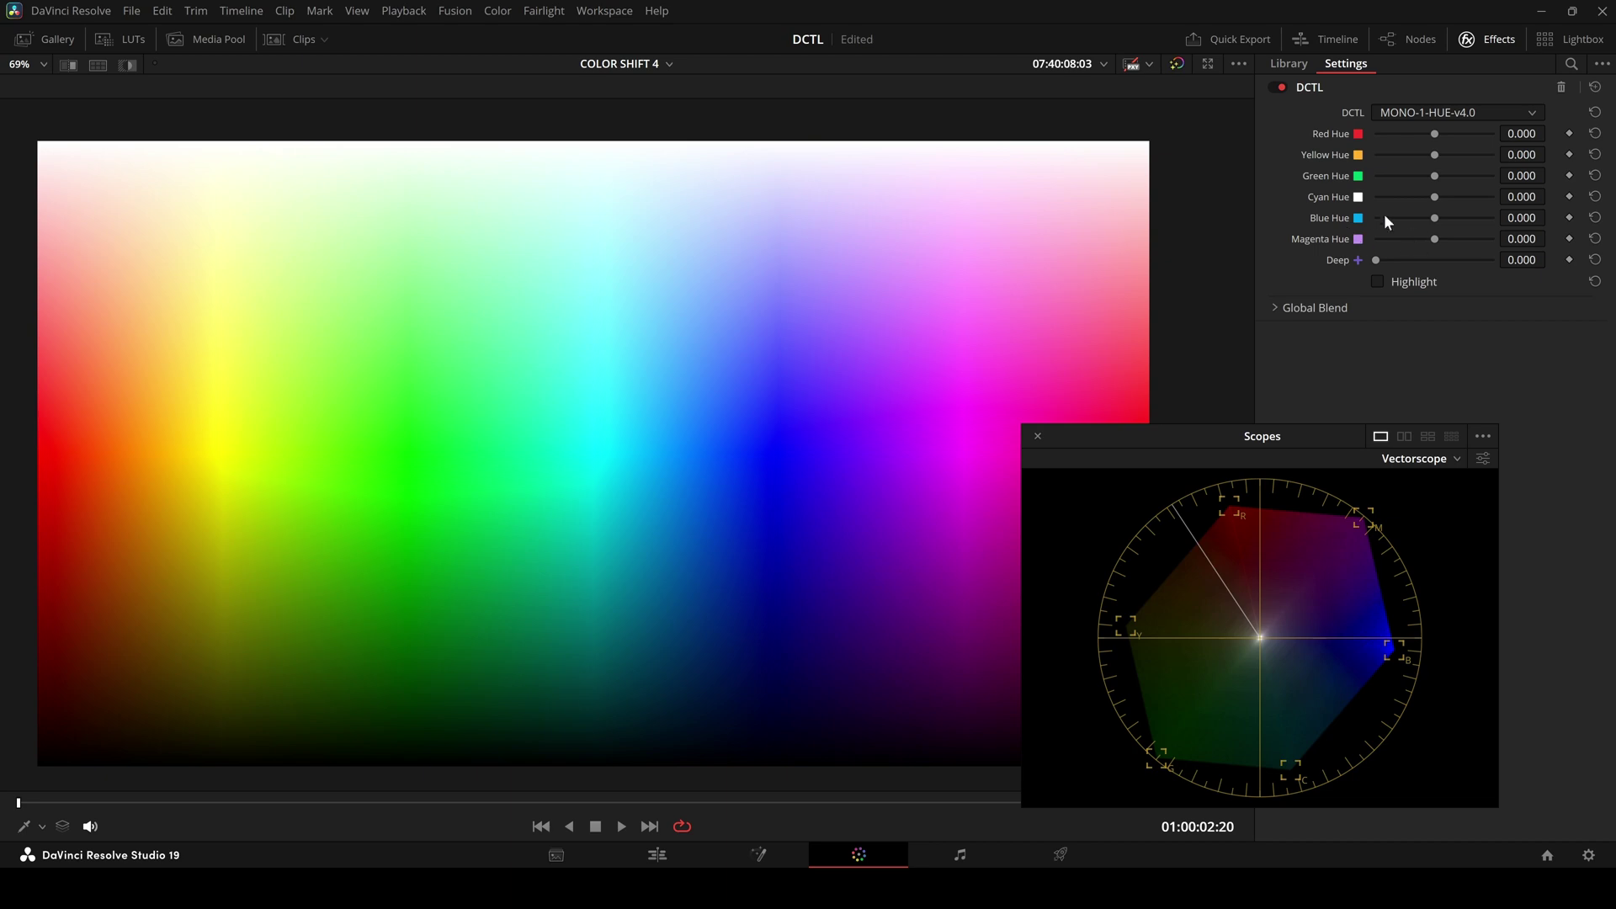
Set Blue Hue to -0.614 and Deep to 0.643 on the colour chart
mouse_move(1436, 219)
left_mouse_down()
mouse_move(1463, 220)
mouse_move(1411, 220)
mouse_move(1464, 220)
left_mouse_up()
left_click_drag(1375, 258, 1503, 265)
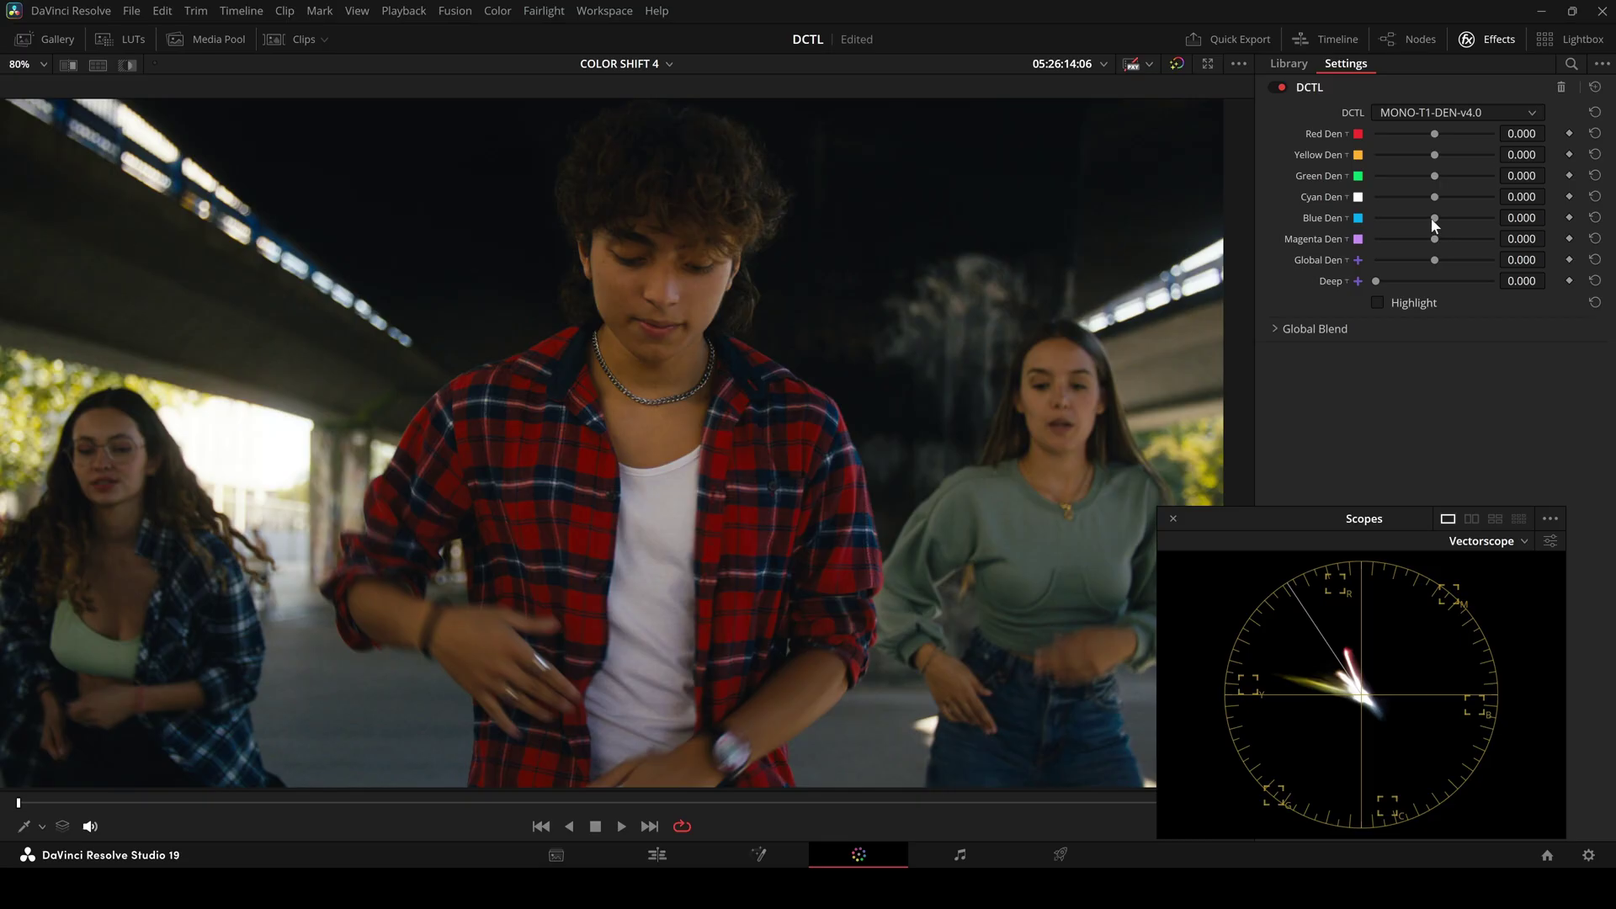
Set Red Den 0.071 and Blue Den 0.029, briefly checking the affected areas with Highlight
left_click_drag(1431, 217, 1436, 222)
mouse_move(1436, 134)
left_mouse_down()
mouse_move(1459, 137)
mouse_move(1416, 138)
mouse_move(1438, 141)
left_mouse_up()
mouse_move(1428, 267)
left_mouse_down()
mouse_move(1453, 261)
mouse_move(1422, 264)
mouse_move(1421, 285)
left_mouse_up()
left_click(1391, 304)
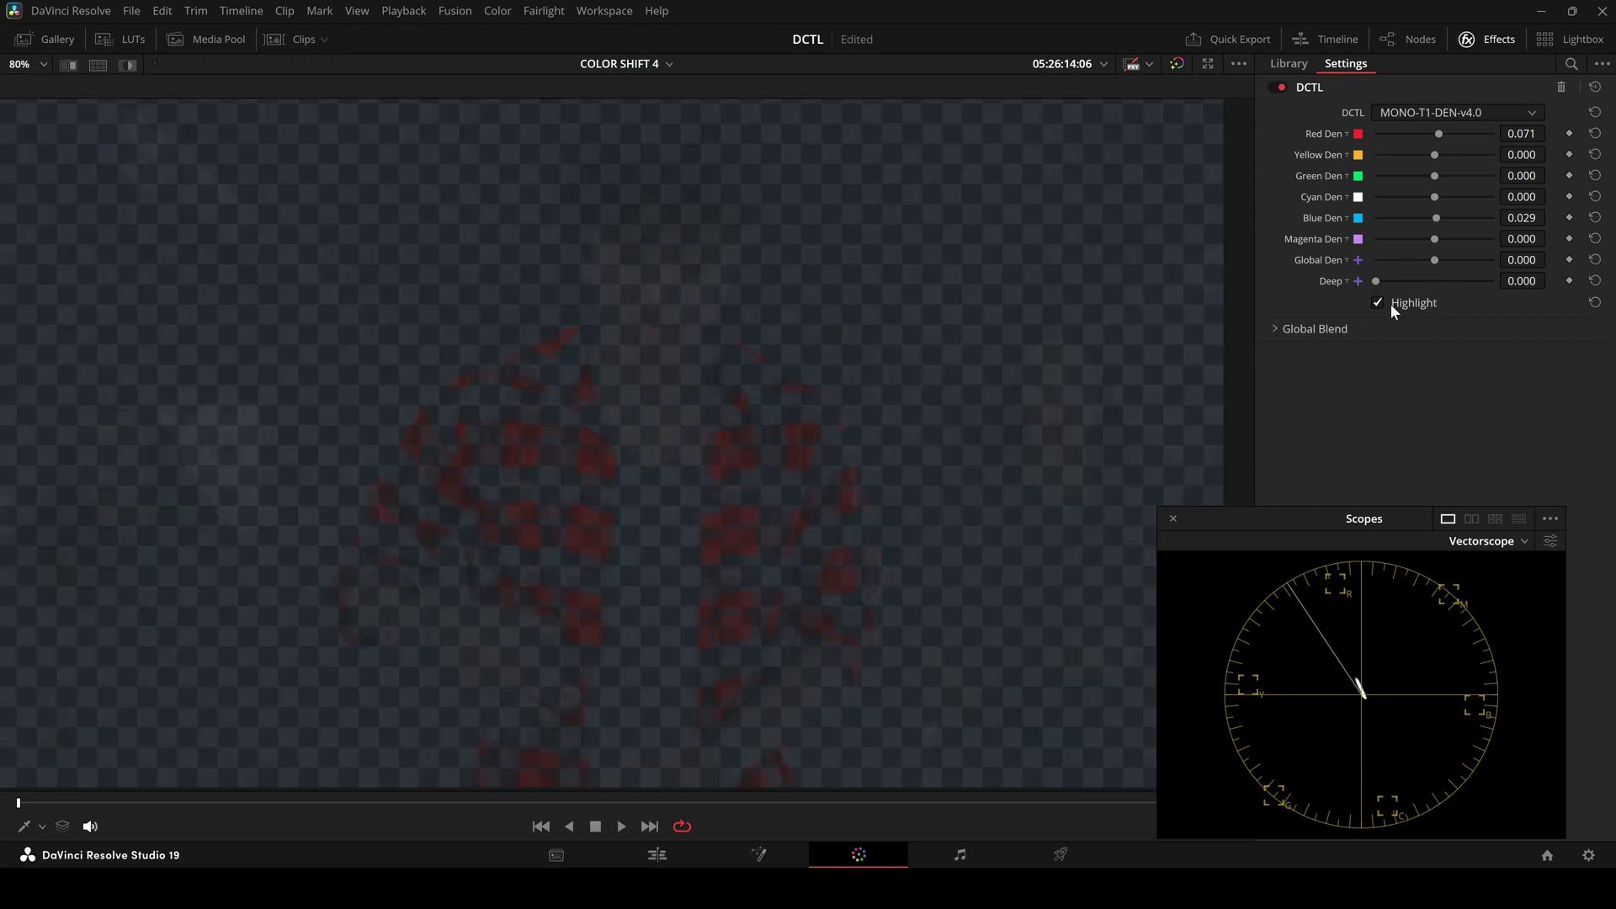
left_click(1391, 303)
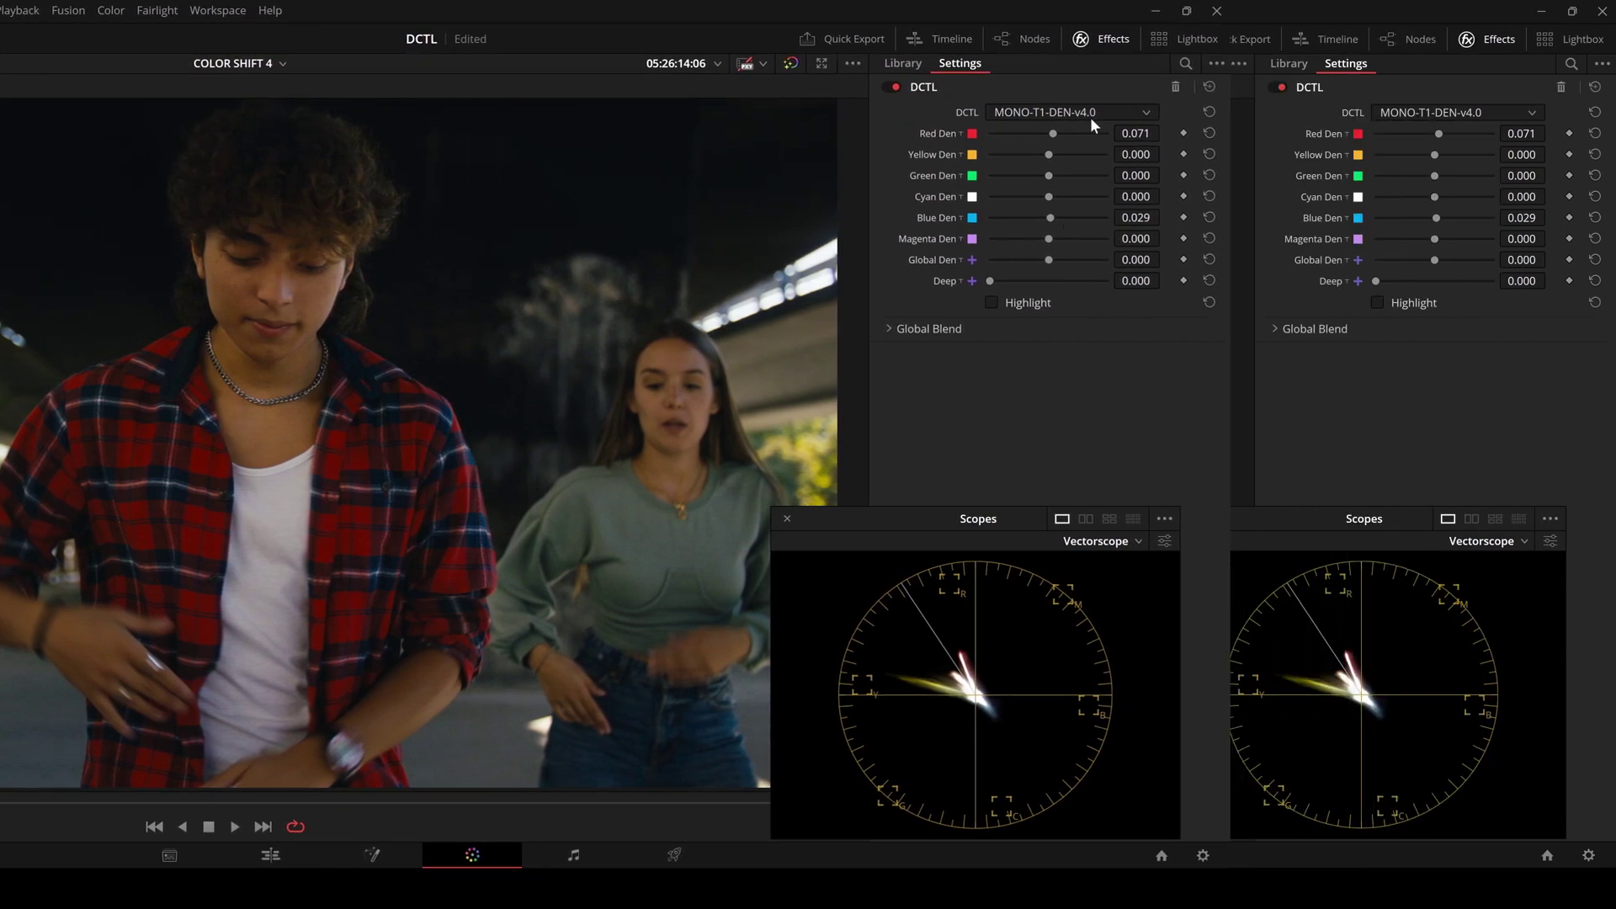
Load the MONO-T3-SAT-DEN-HUE-v4.0 DCTL and move the vectorscope window aside
left_click(1484, 116)
scroll(1108, 276, "down", 3)
left_click(1088, 270)
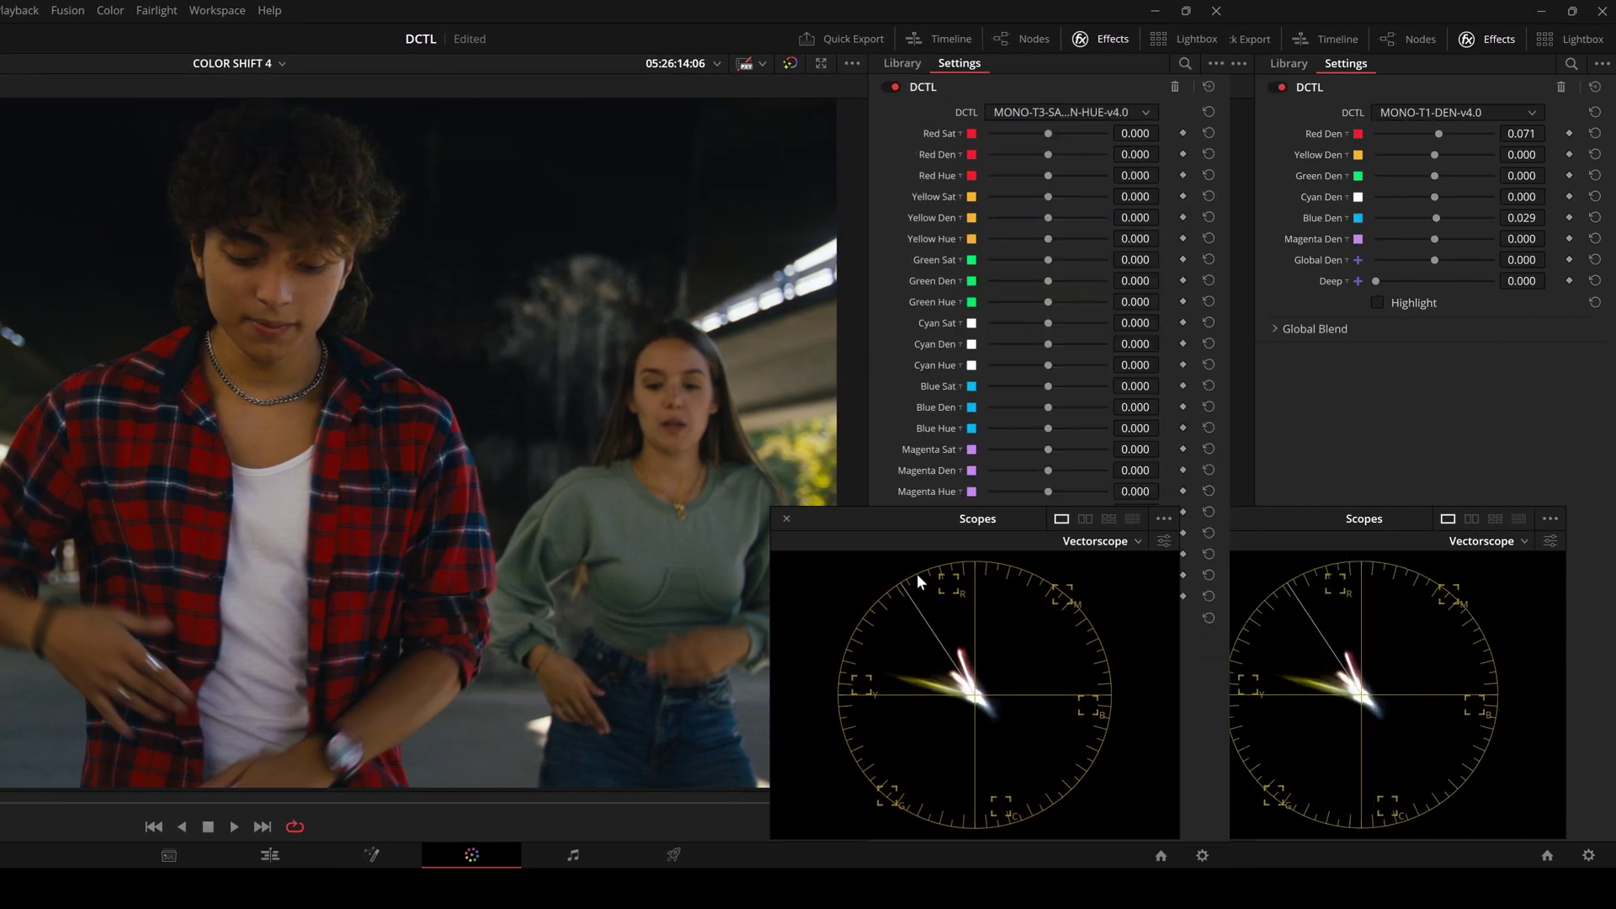
left_click_drag(977, 519, 669, 515)
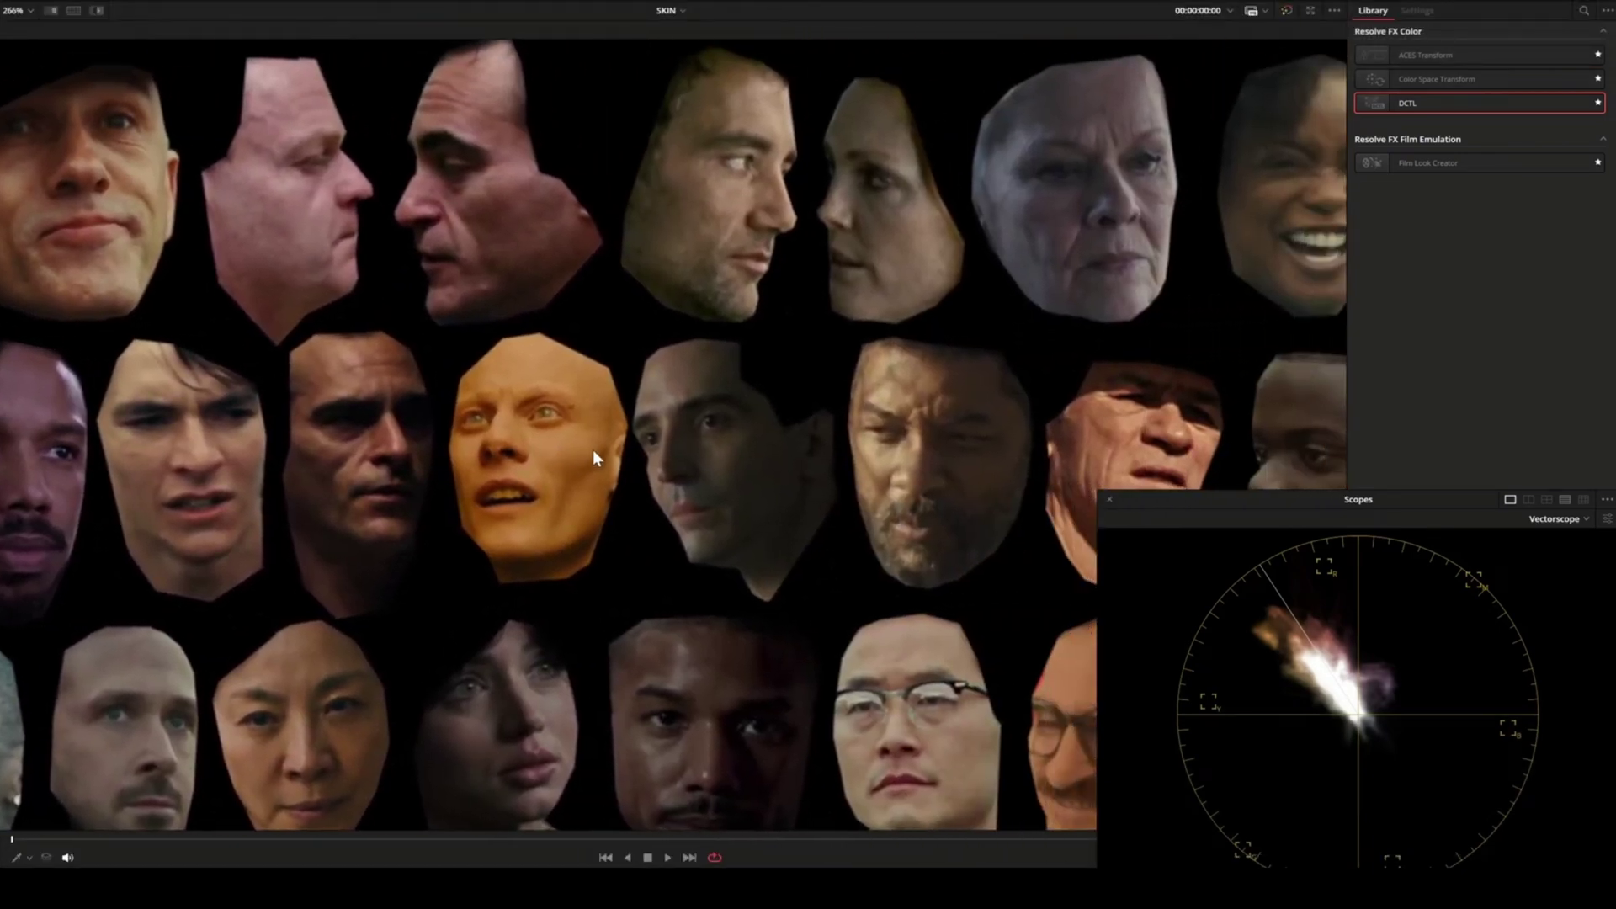
Pause the ColorSlice video and jump back to the earlier face collage
mouse_move(1473, 462)
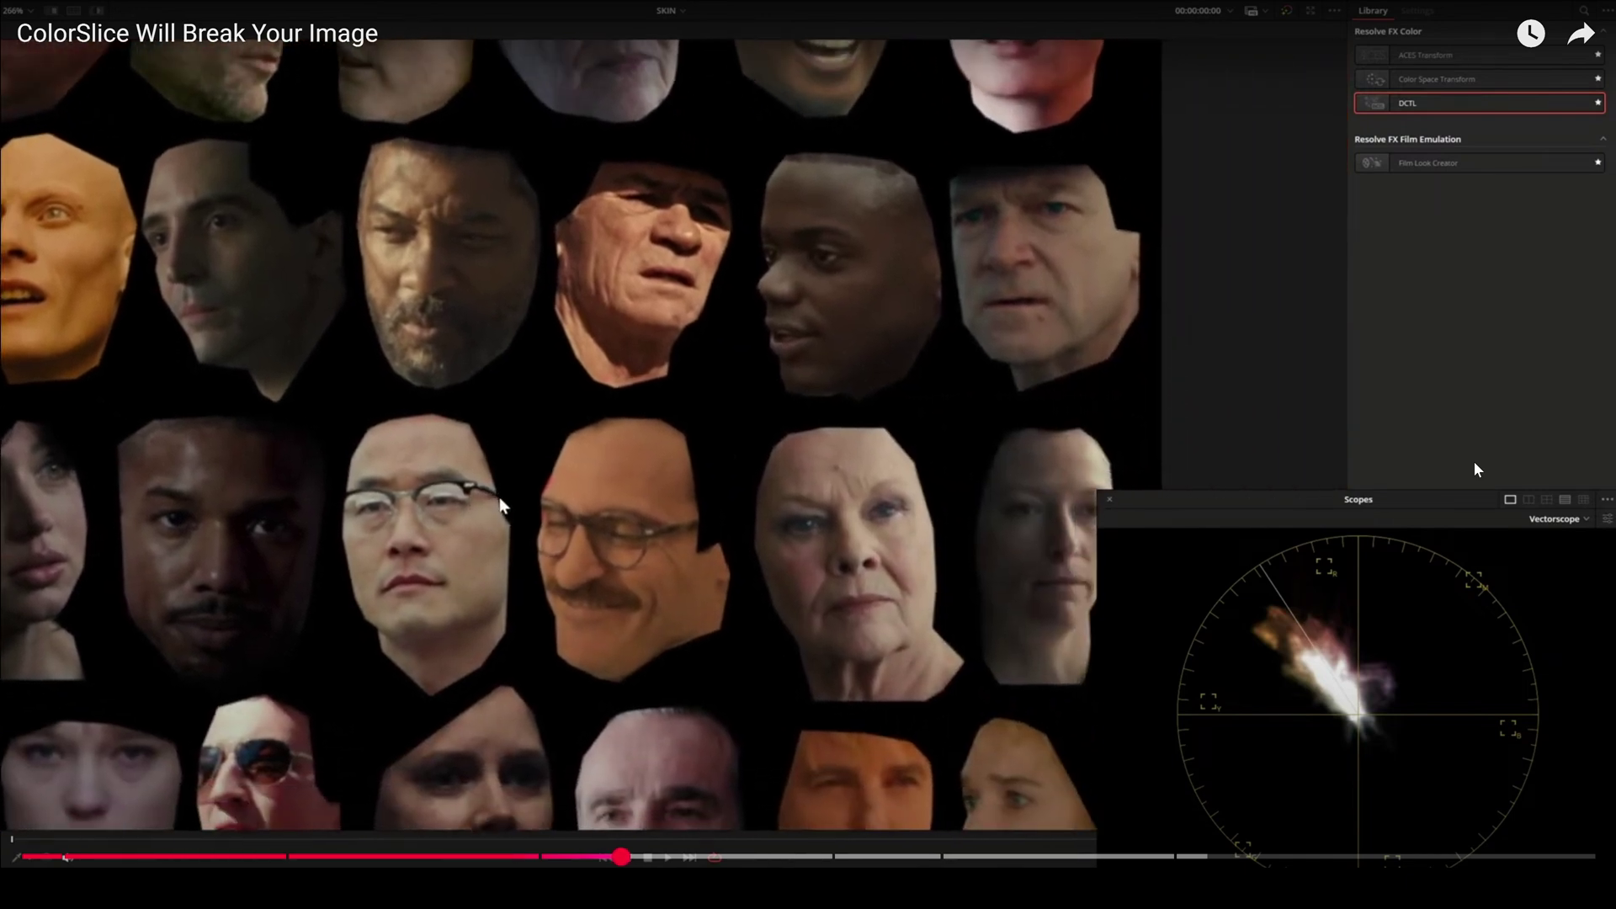
left_click(1473, 462)
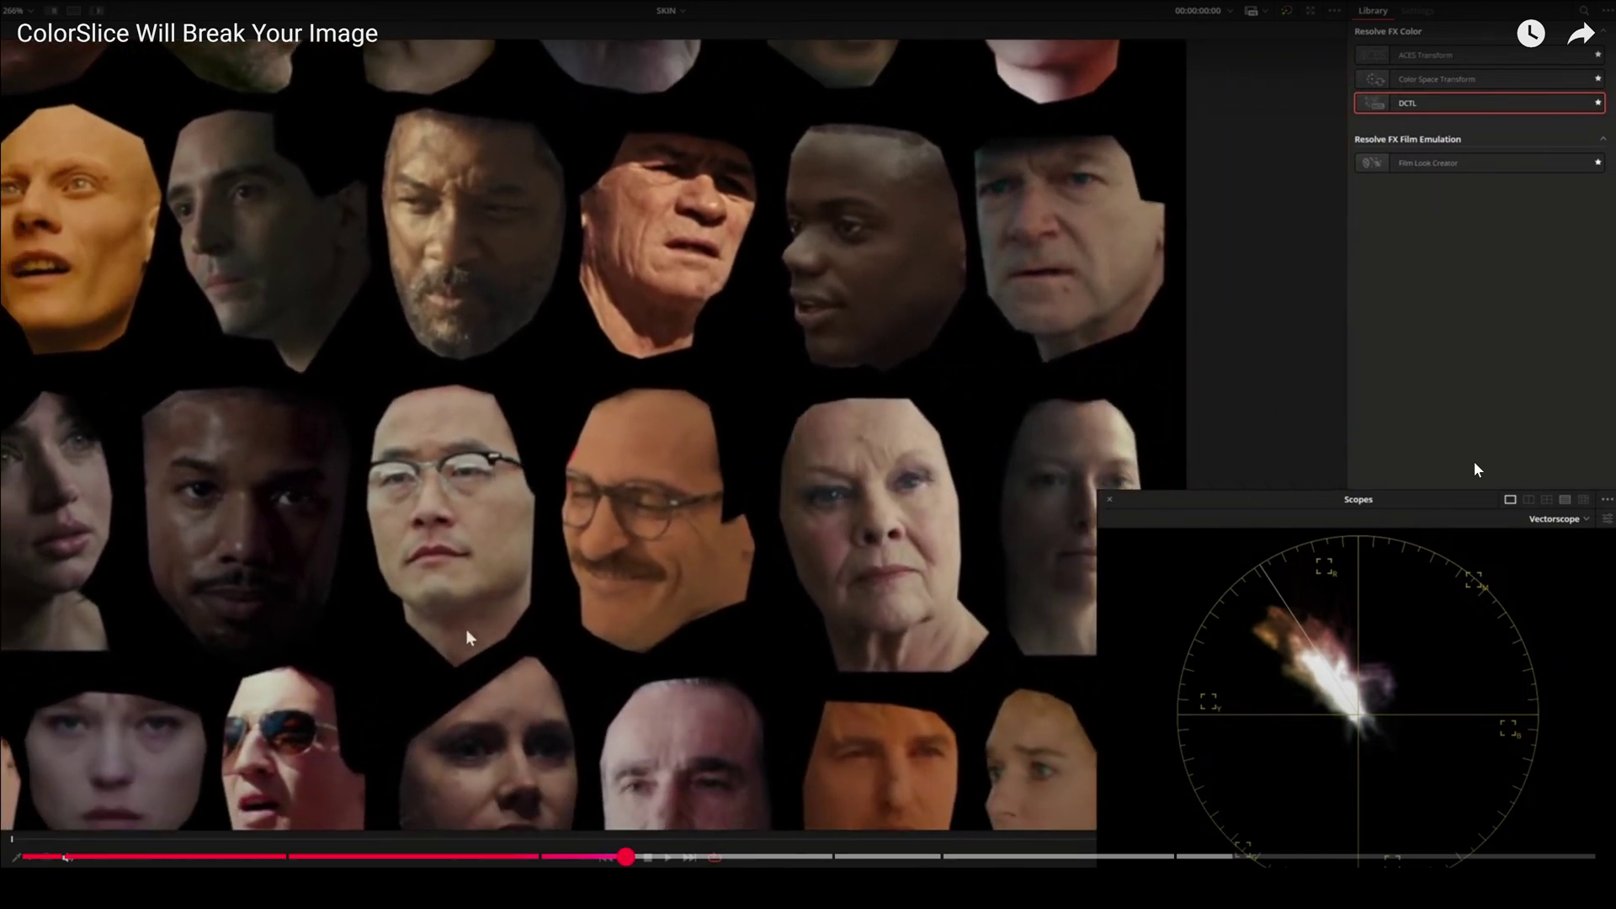
key("Left")
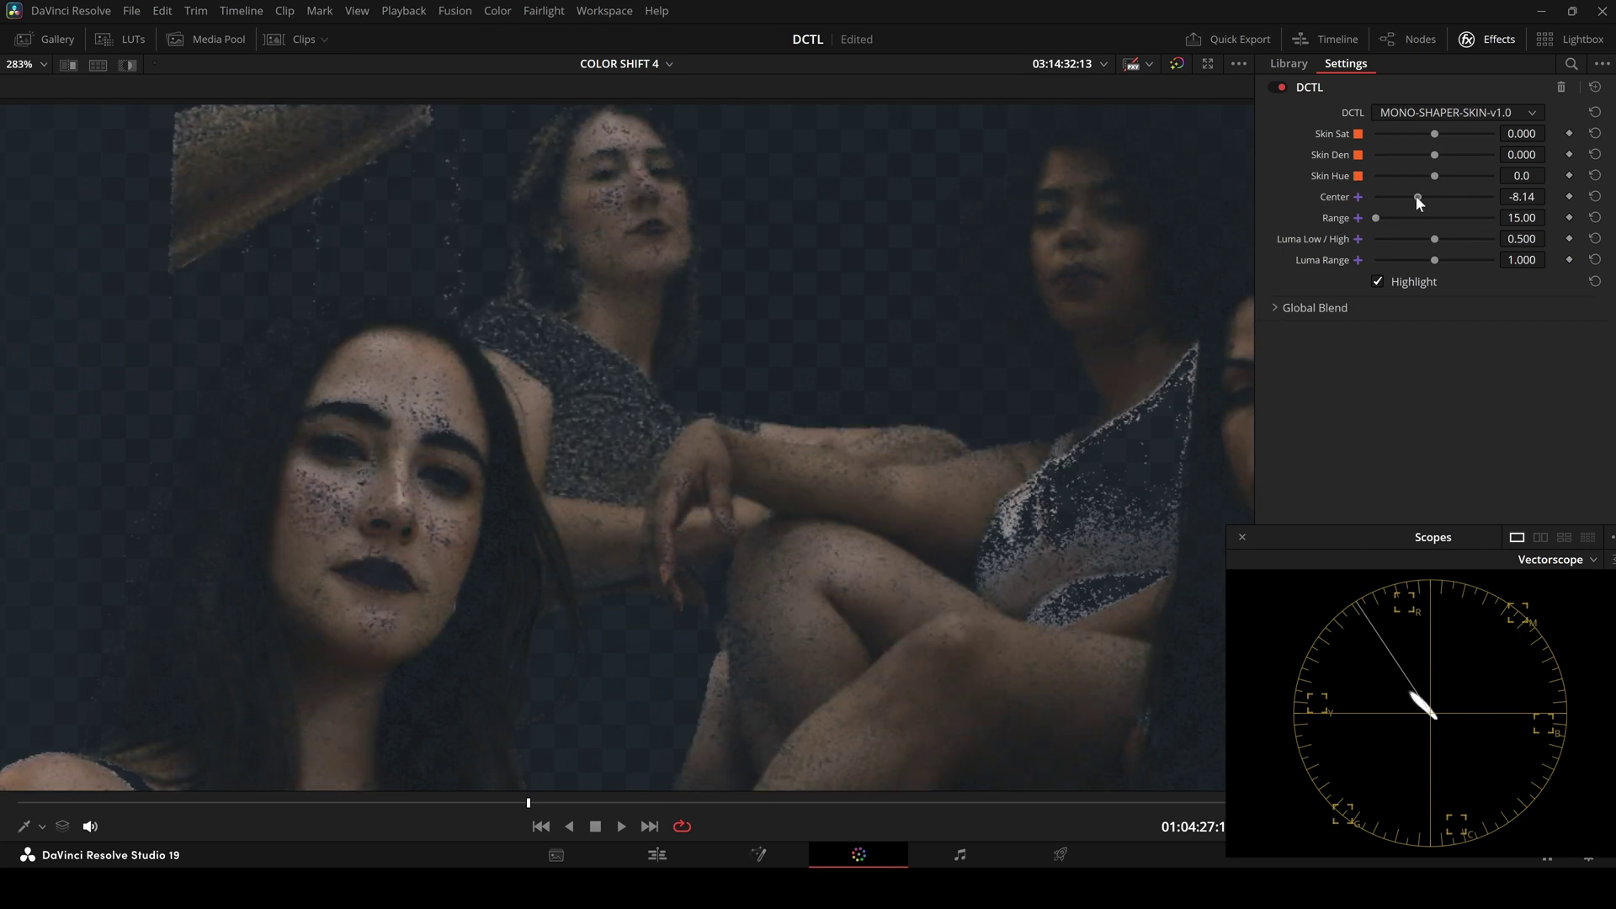
Set Center -6.00, Range 65.00, Luma Range 1.750, Skin Sat 0.300, Skin Den 0.186, Highlight off
left_click_drag(1421, 195, 1422, 197)
left_click_drag(1379, 215, 1515, 224)
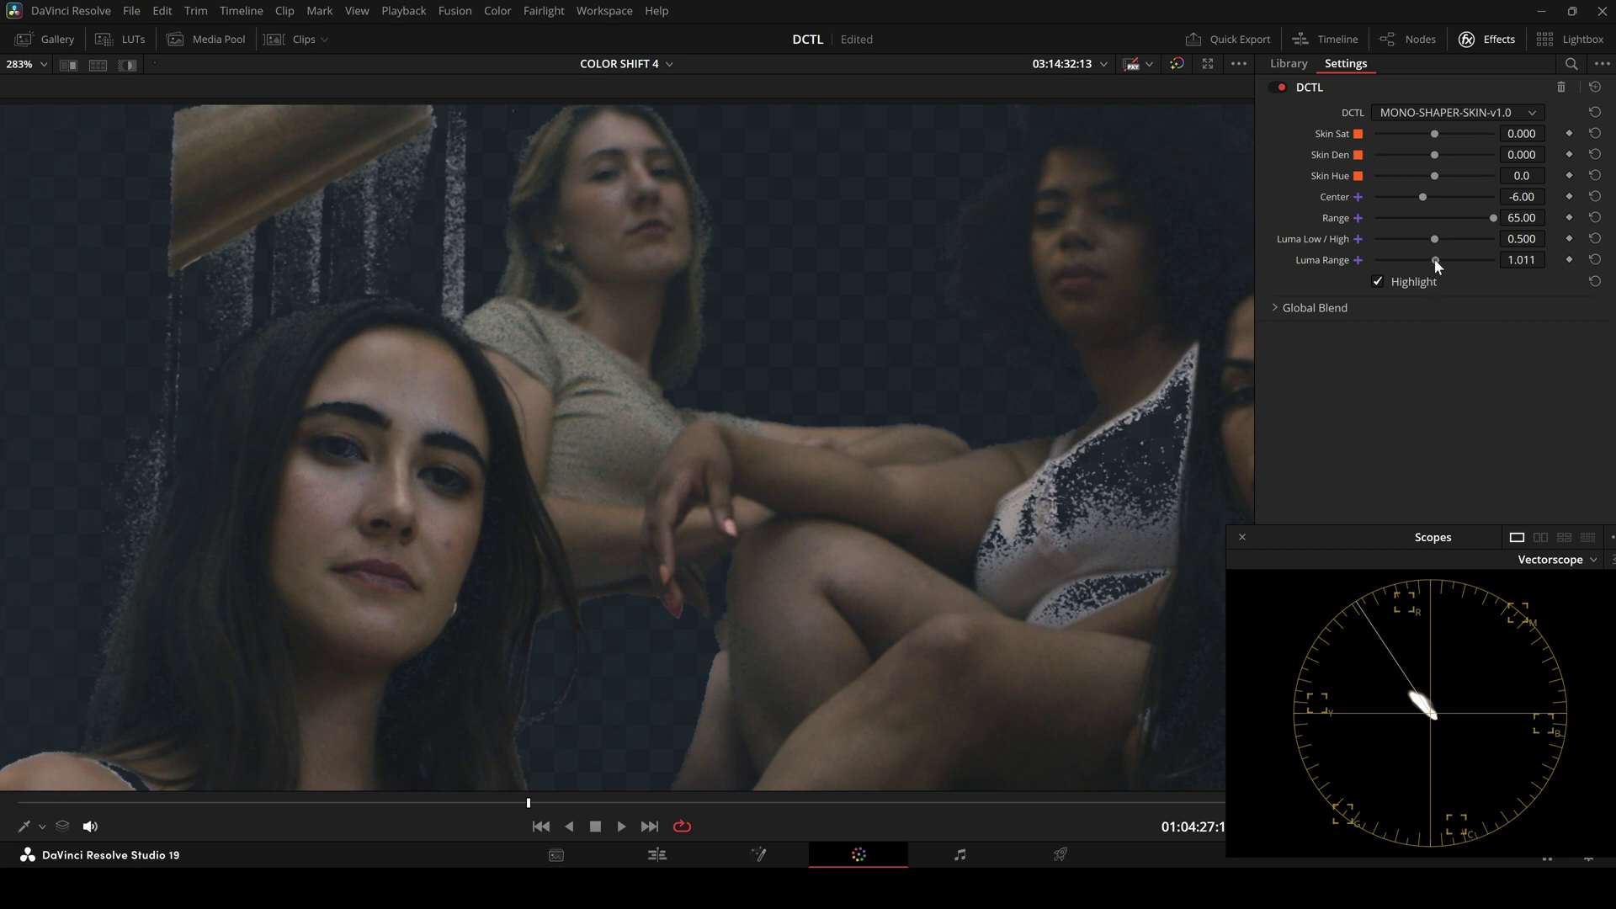
left_click_drag(1435, 260, 1522, 266)
mouse_move(1434, 134)
left_mouse_down()
mouse_move(1452, 133)
mouse_move(1446, 153)
left_mouse_up()
left_click(1381, 282)
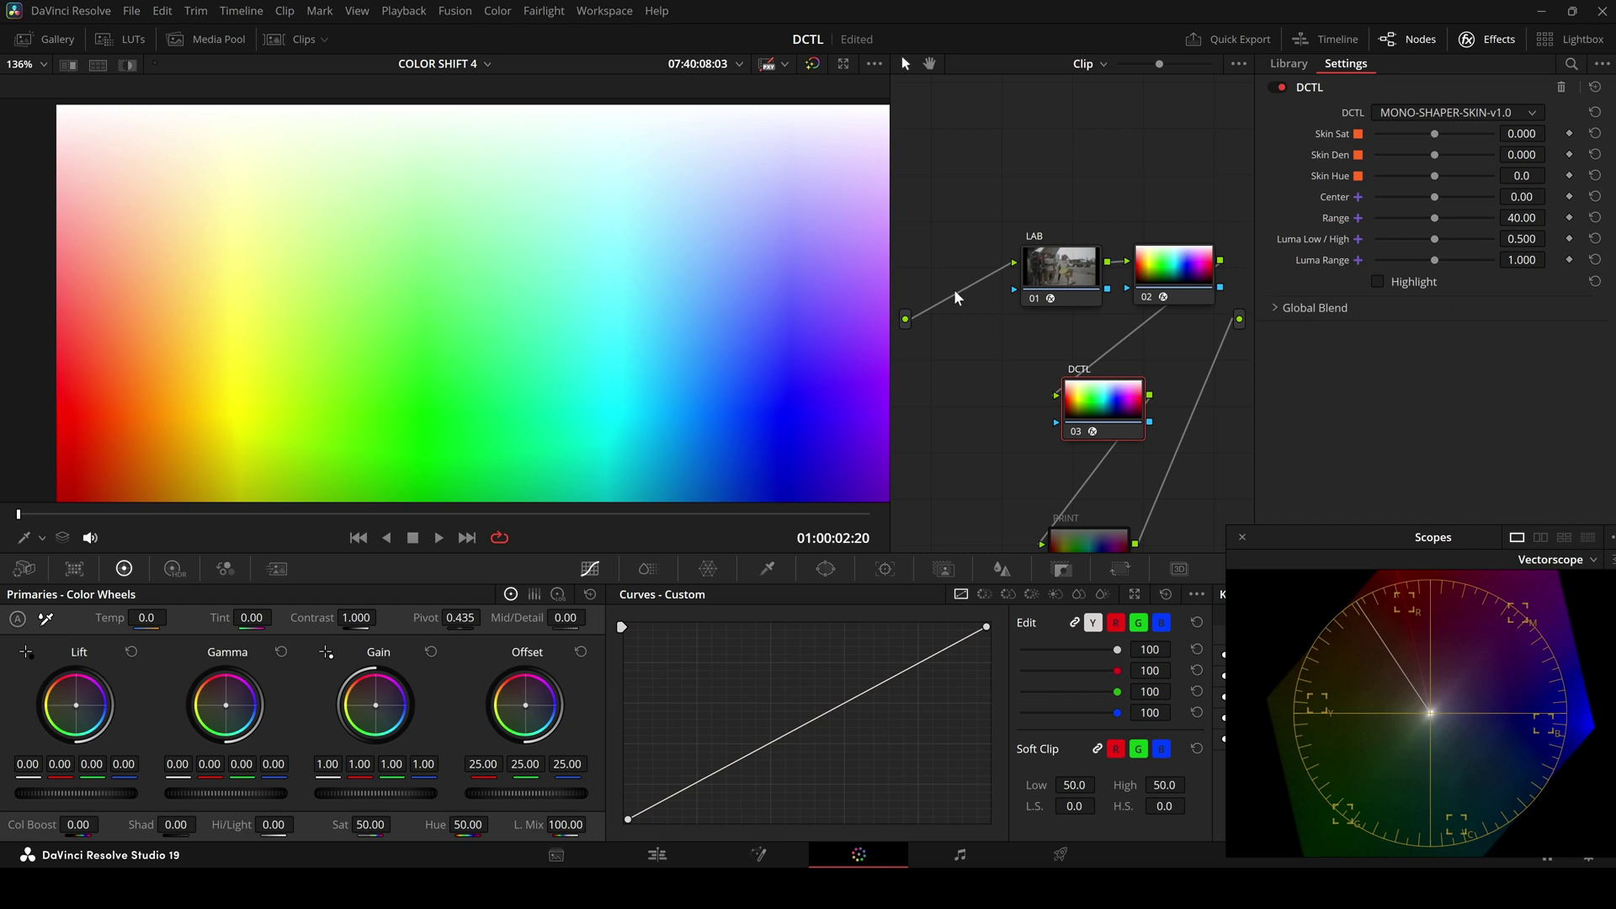
Highlight the skin selection on the colour chart and settle on Range 65.00, Center -20.57
left_click(1377, 282)
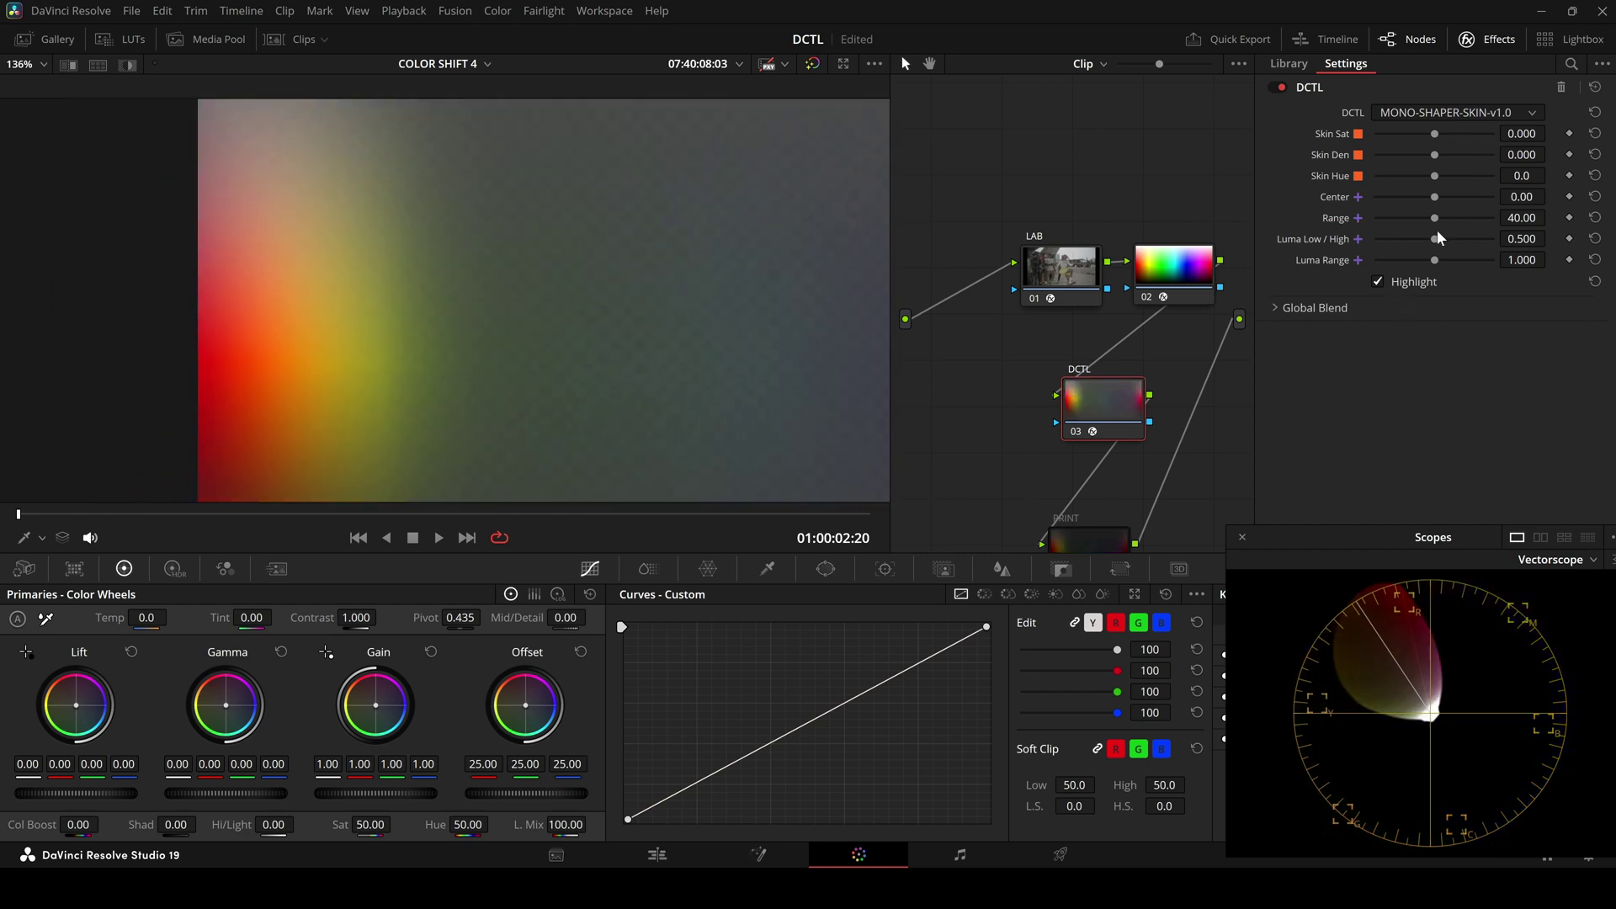
left_click_drag(1435, 218, 1374, 220)
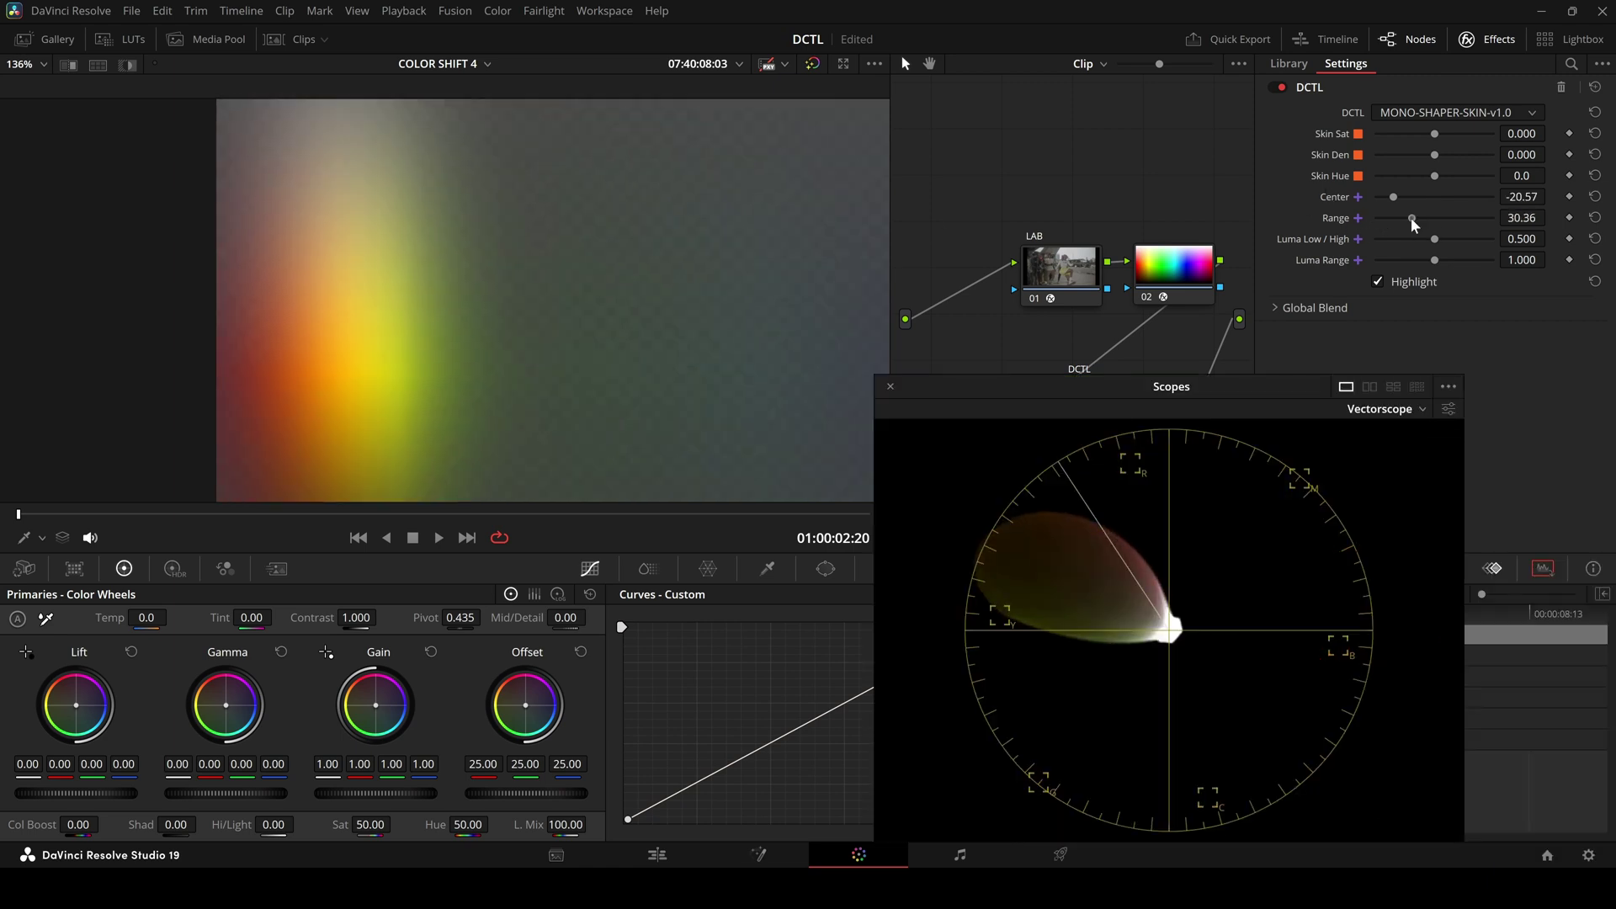
left_click_drag(1413, 222, 1485, 237)
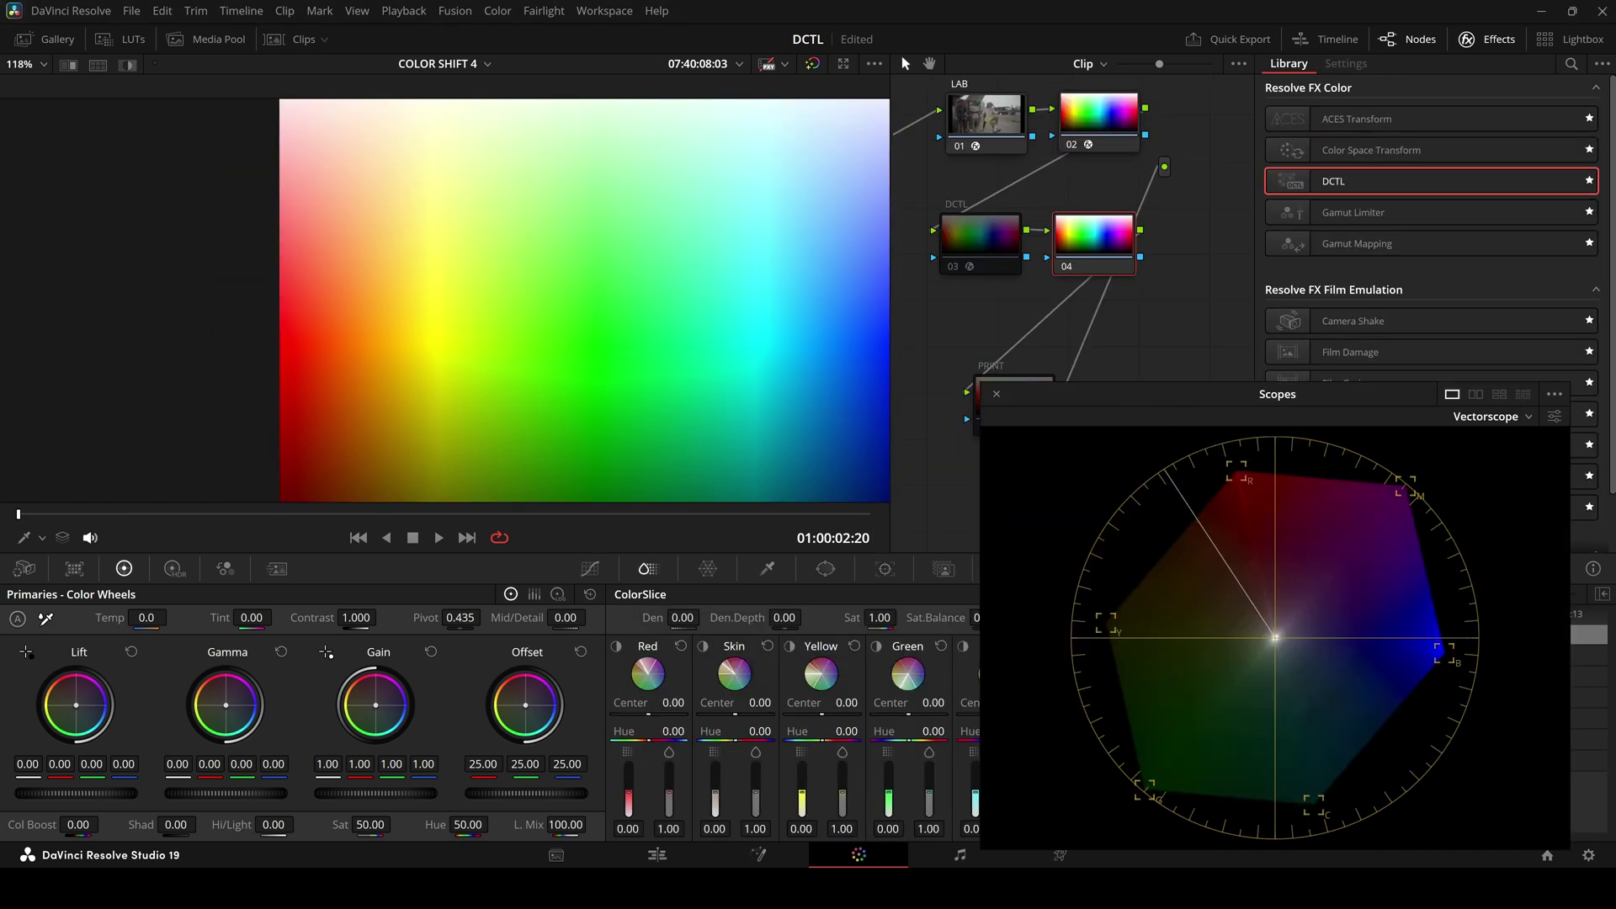
Compare ColorSlice's Skin and Red Center adjustments against the DCTL, desaturating skin to Skin Sat -0.971
left_click_drag(755, 787, 755, 812)
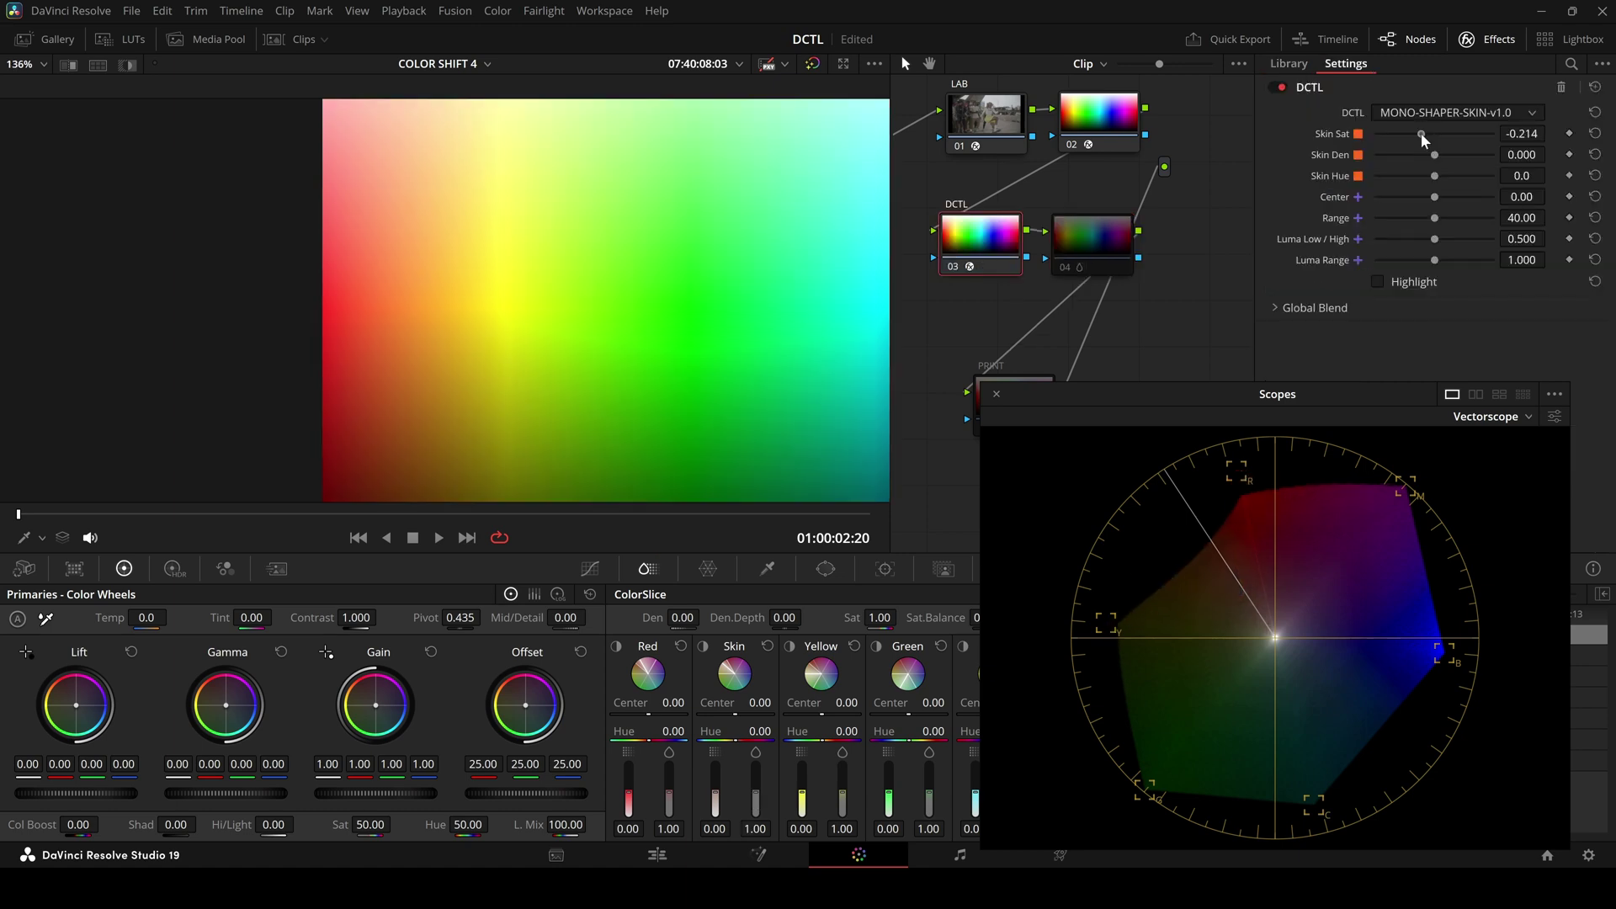
left_click_drag(1431, 133, 1357, 143)
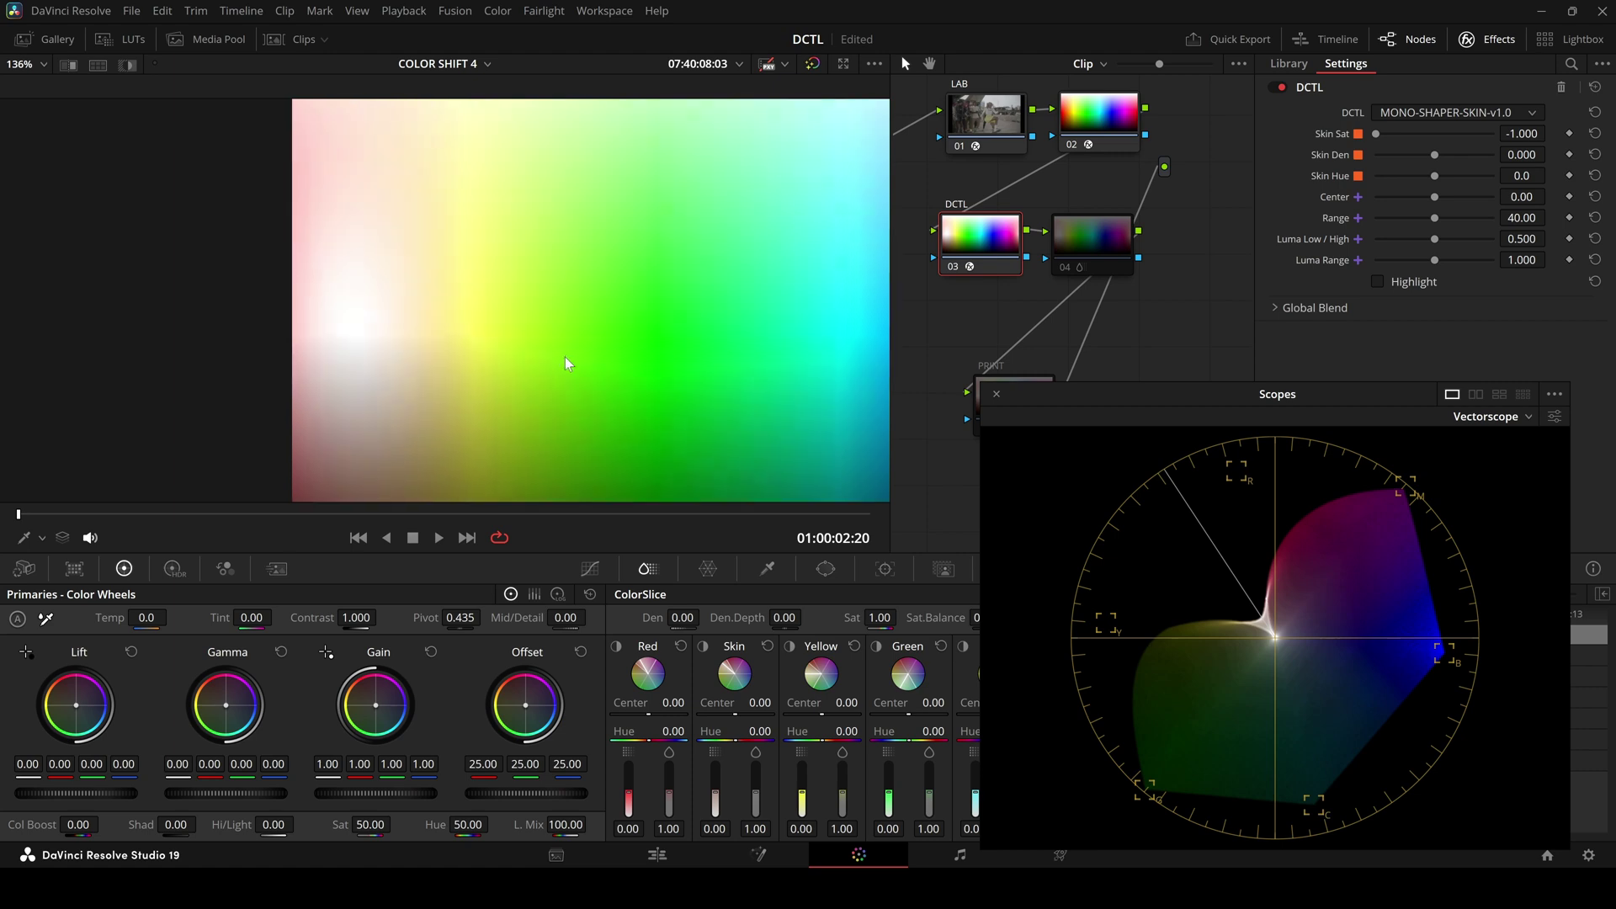
key("ctrl+d")
left_click(1074, 250)
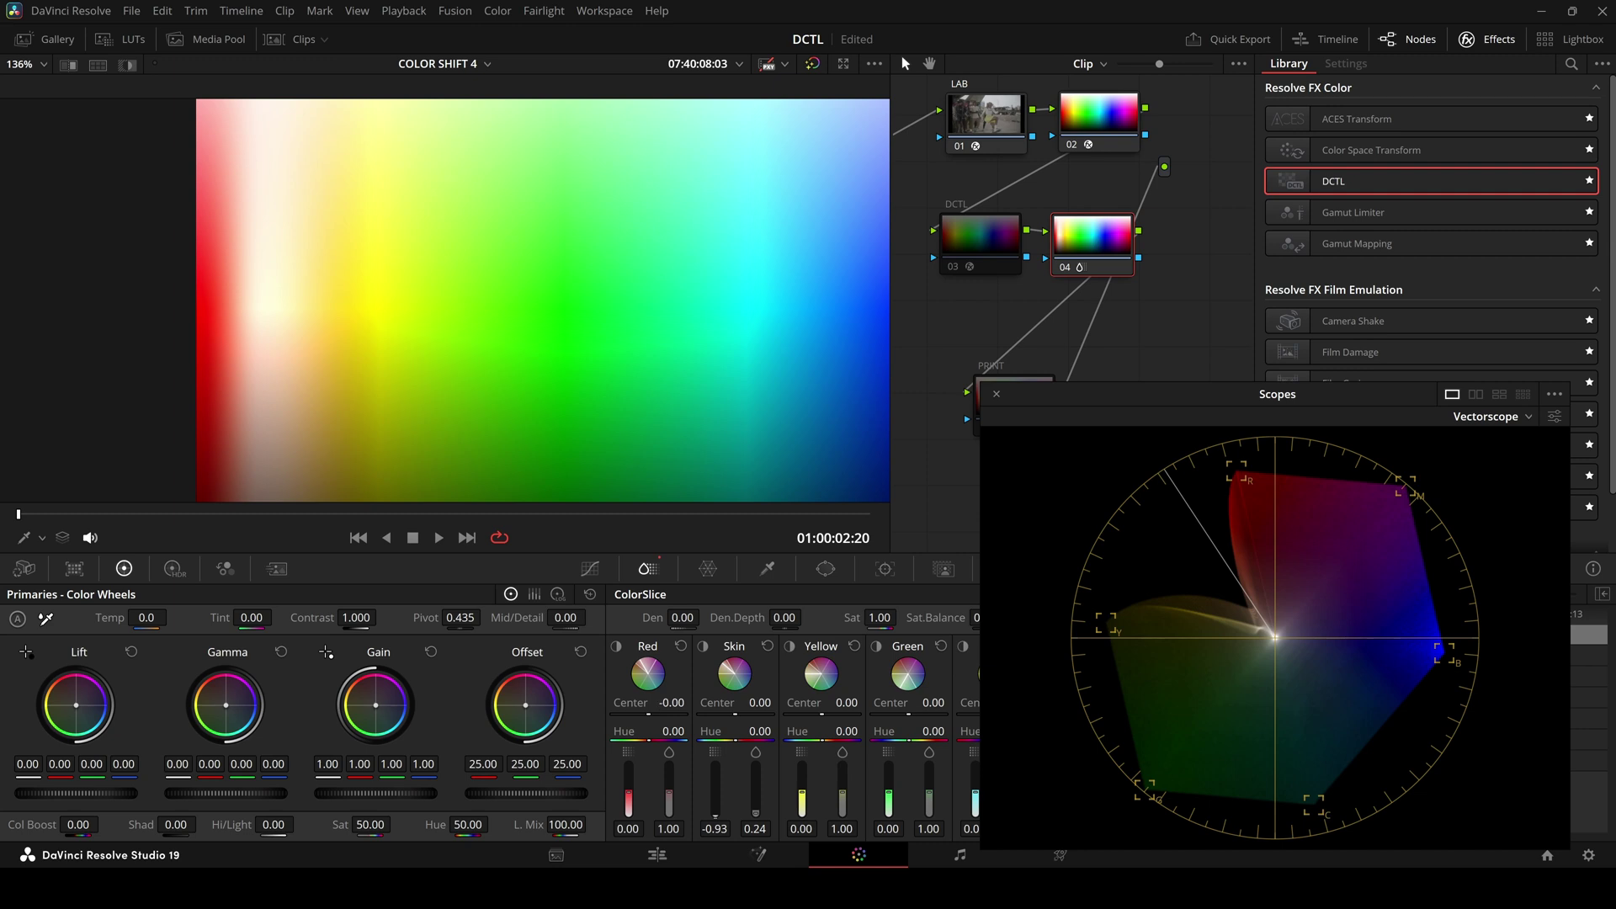
left_click_drag(672, 702, 672, 703)
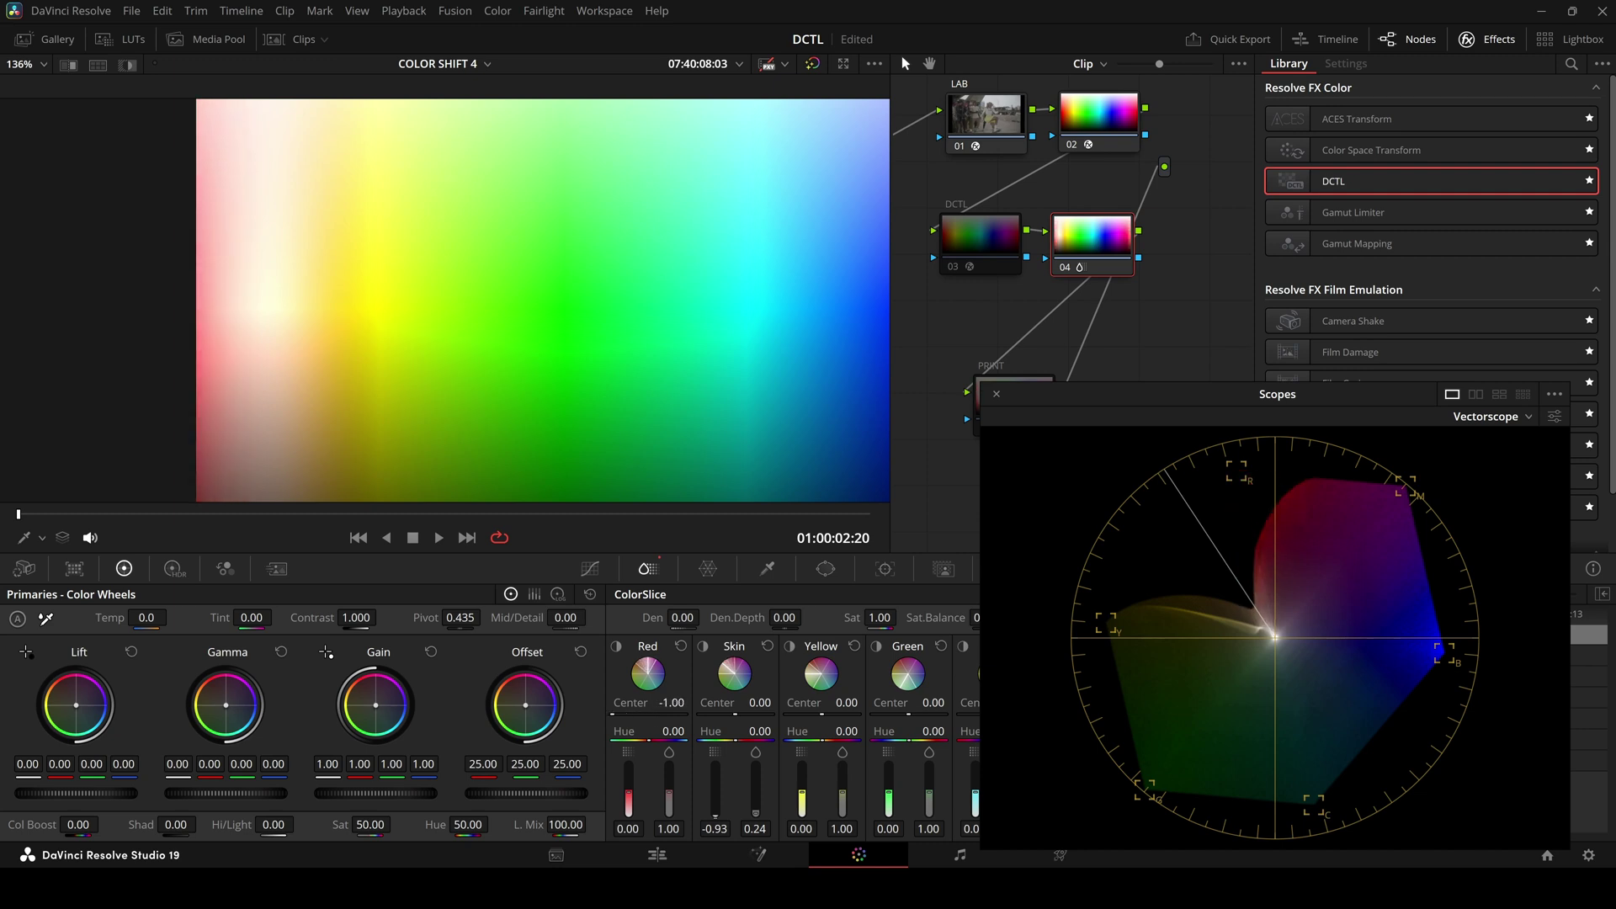
left_click(980, 236)
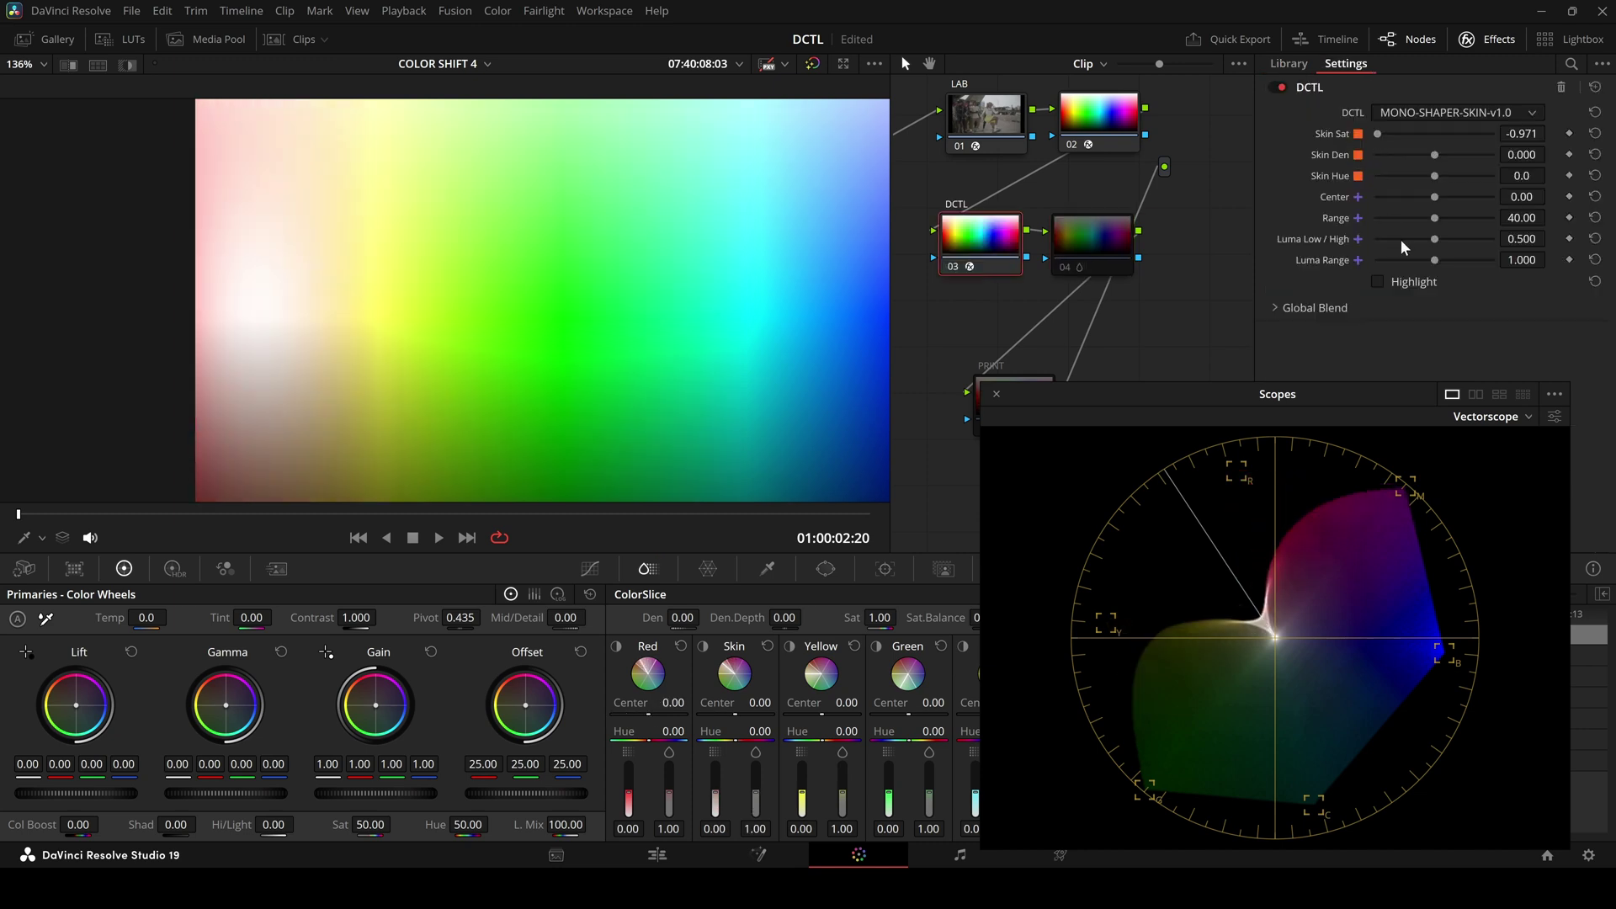
In node 03's skin DCTL, set Range 24.64, Center -8.14 and Luma Low/High 0.886
left_click_drag(1435, 217, 1480, 239)
scroll(389, 256, "down", 3)
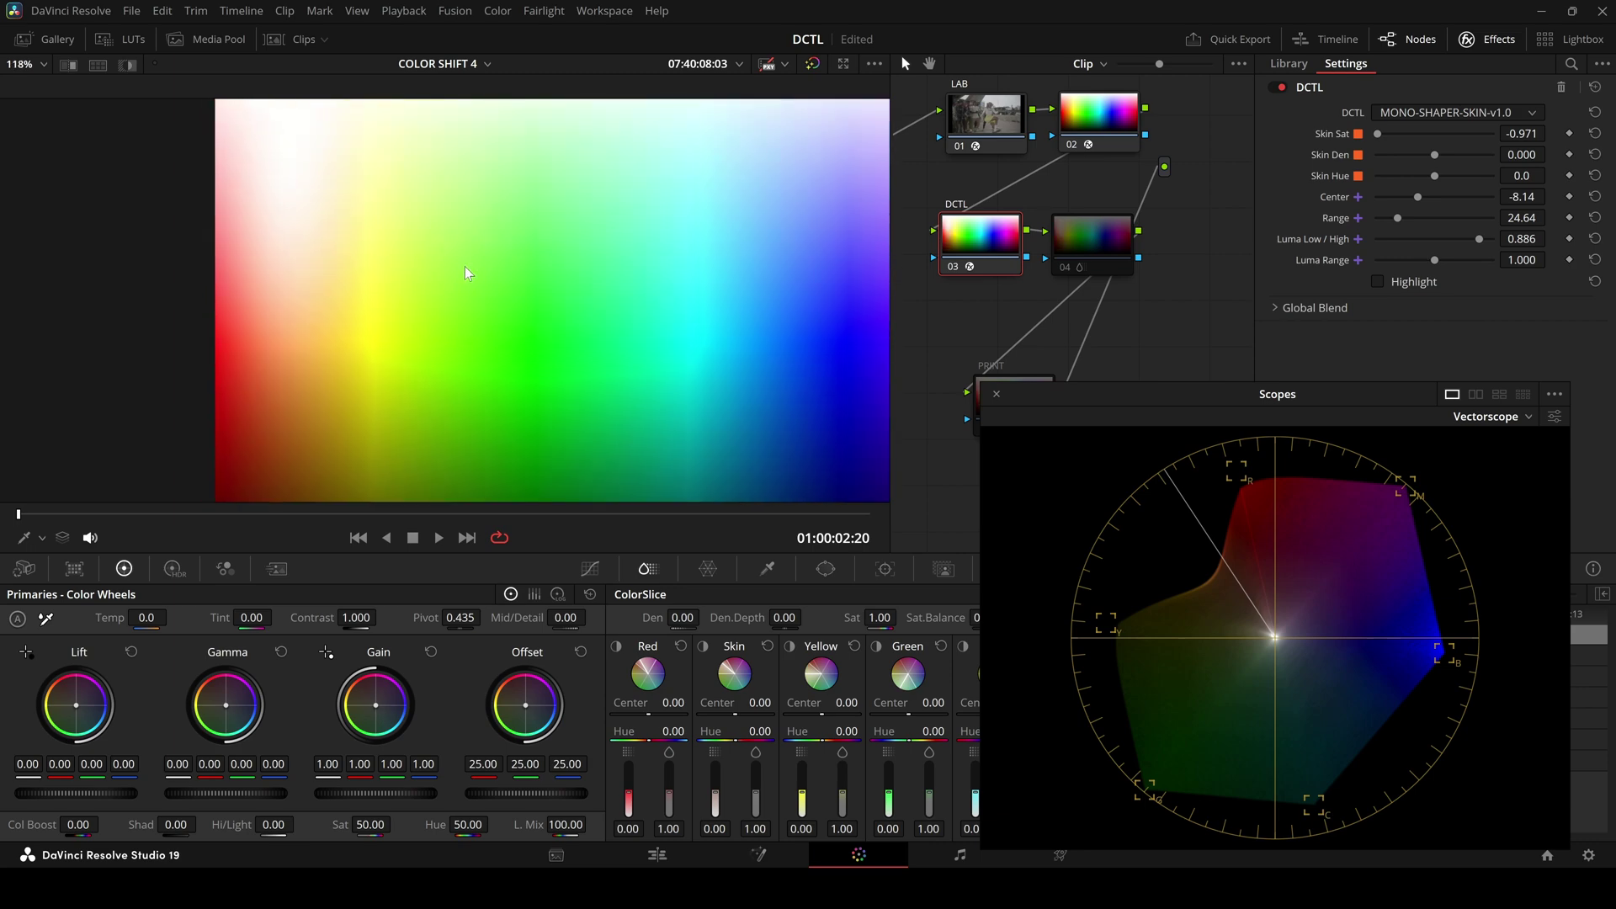